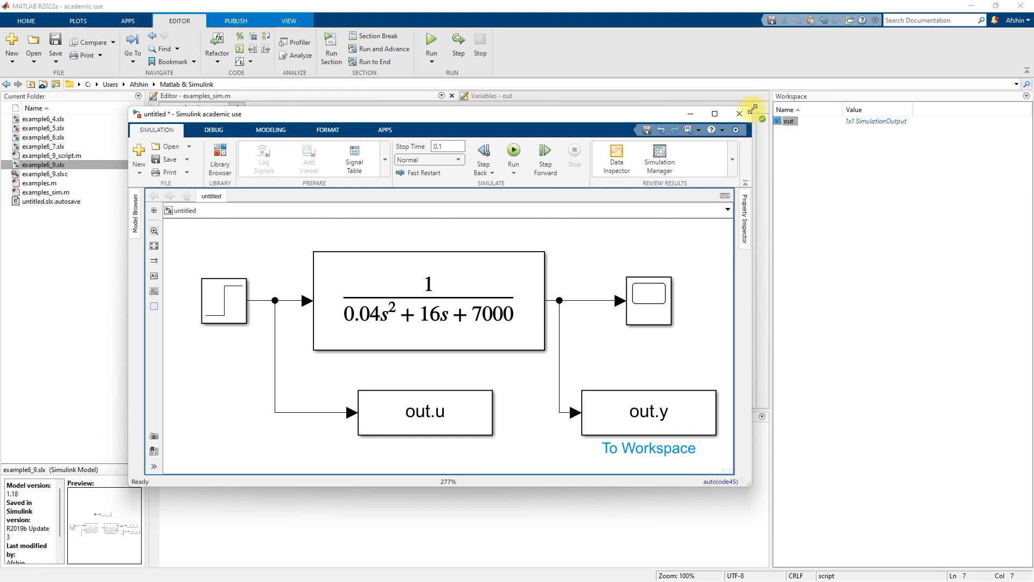
# Enlarge and reposition the model window, and add a State-Space block below the out.u block.
pyautogui.click(726, 428)
pyautogui.moveTo(750, 485); pyautogui.dragTo(988, 563)
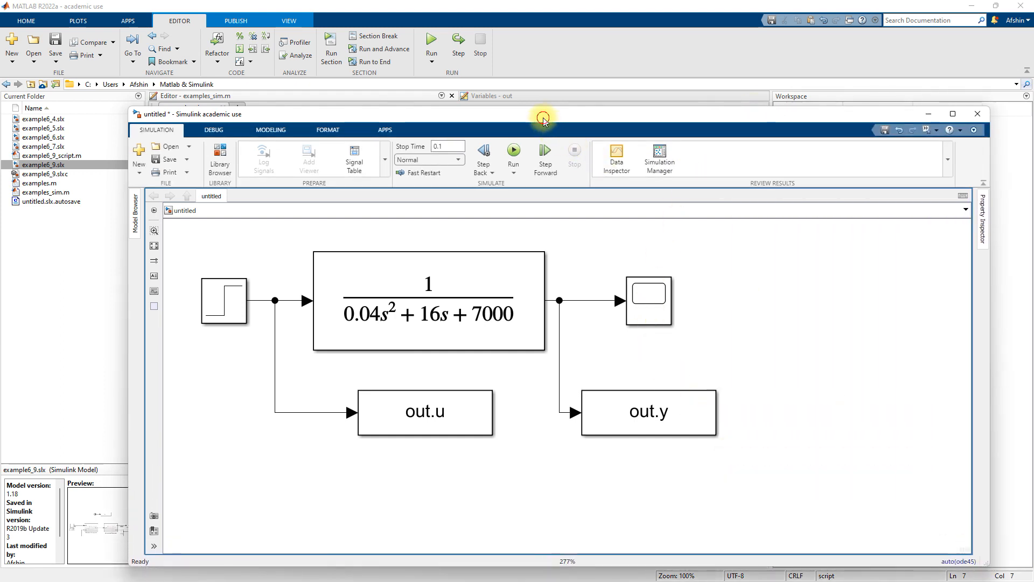
pyautogui.moveTo(543, 120); pyautogui.dragTo(514, 38)
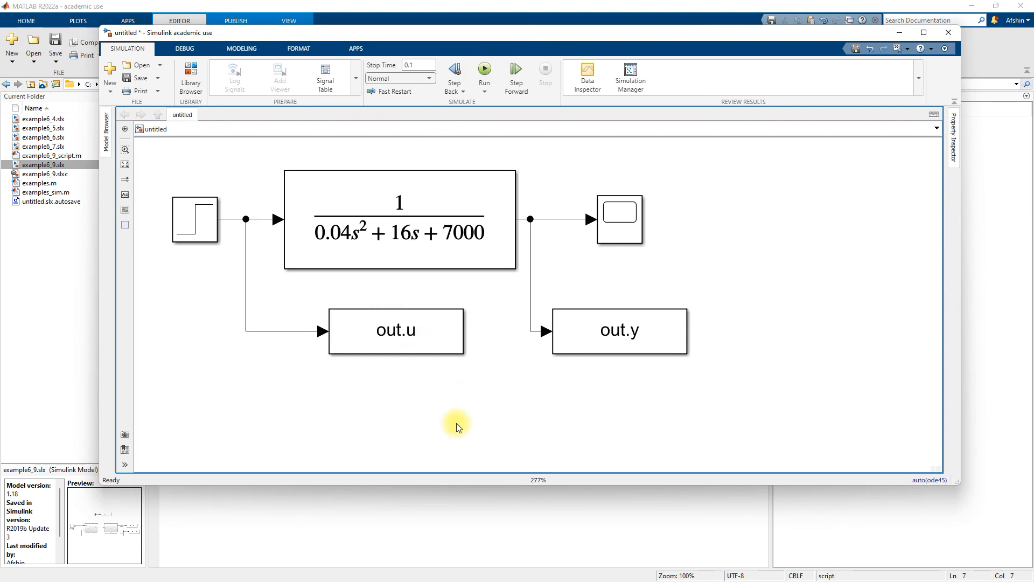
pyautogui.doubleClick(376, 390)
pyautogui.write('state')
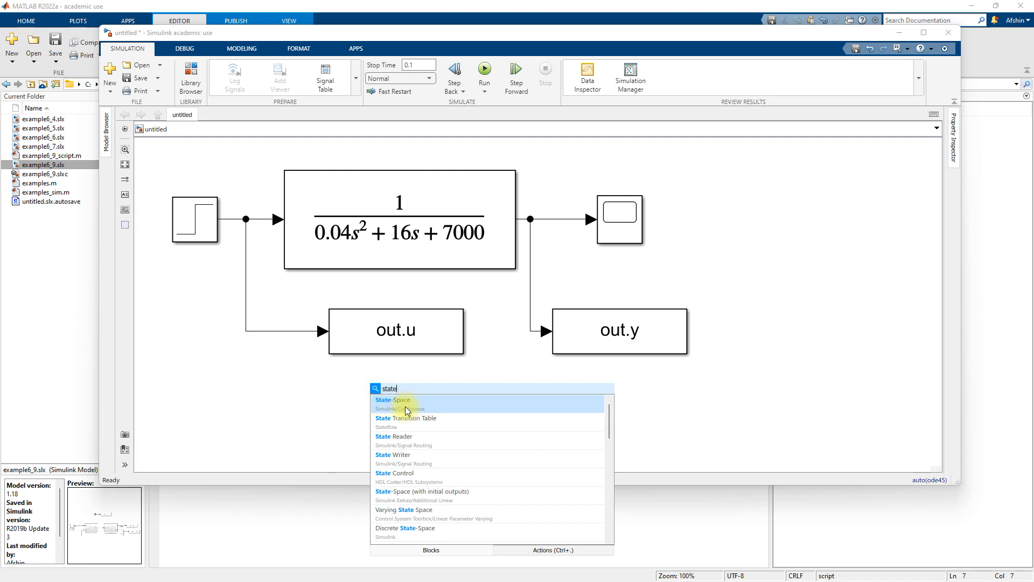
pyautogui.click(405, 409)
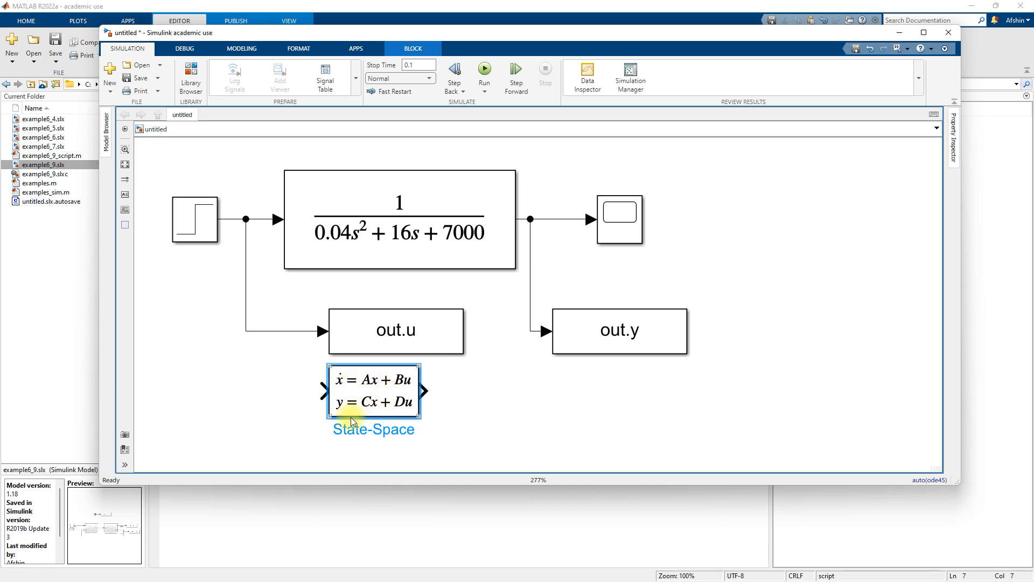
pyautogui.press('ctrl')
pyautogui.press('ctrl')
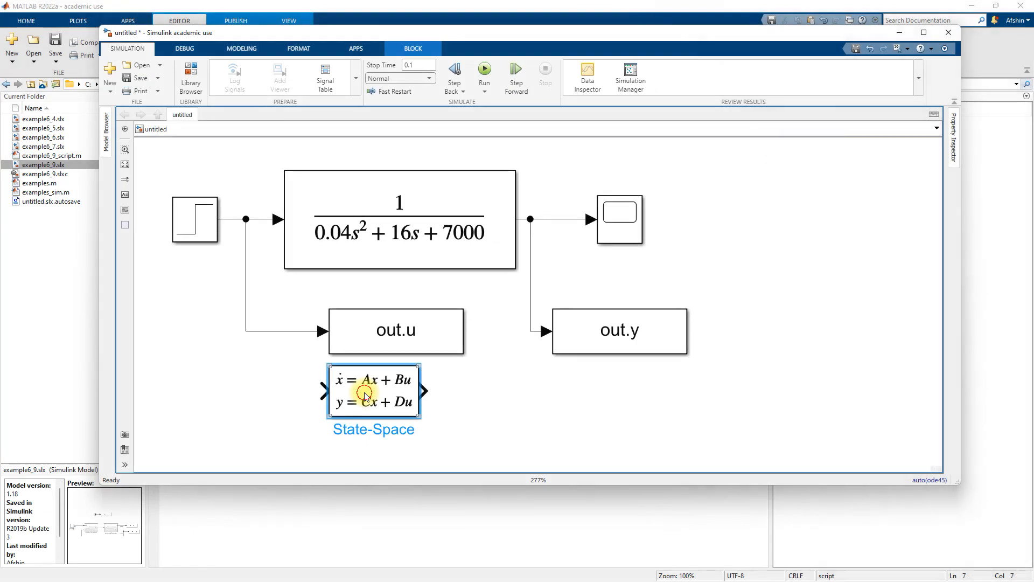
# Set the State-Space block's matrices to A = [0 1; -175000 -400], B = [0; 25], C = [1 0] and D = 0.
pyautogui.doubleClick(365, 392)
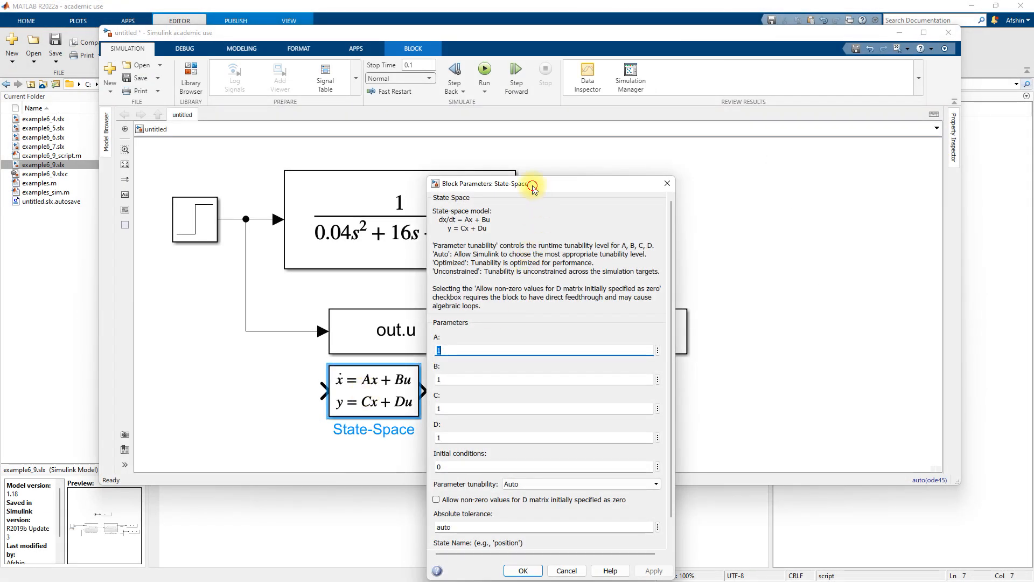
pyautogui.moveTo(532, 185); pyautogui.dragTo(527, 125)
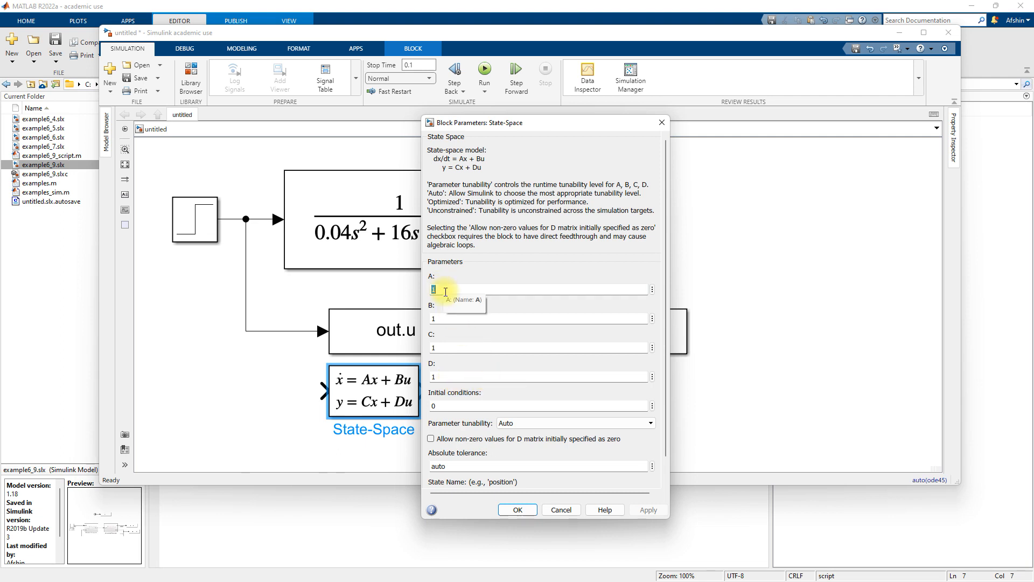
pyautogui.write('[')
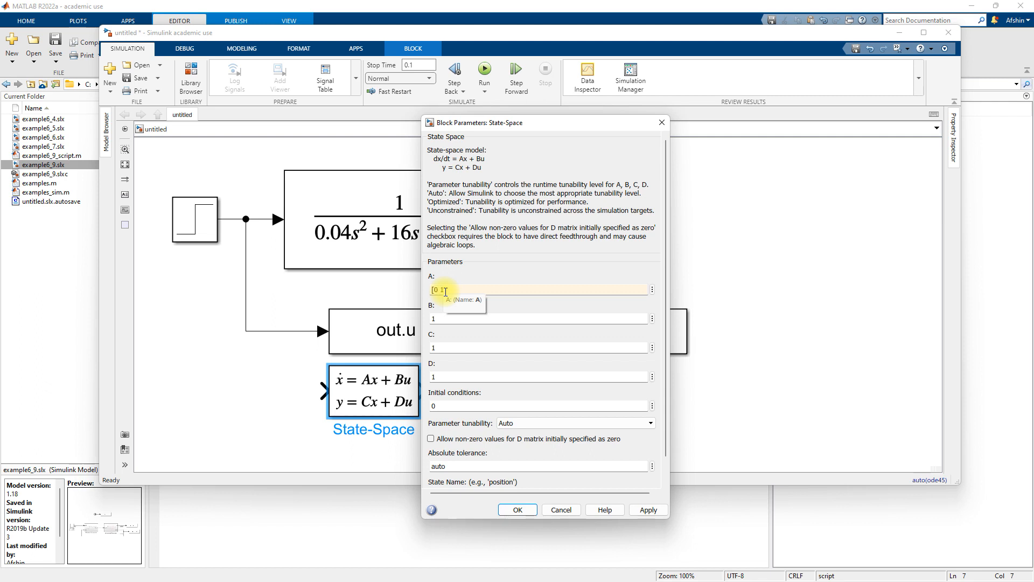
pyautogui.write('0 1; -175000 -400')
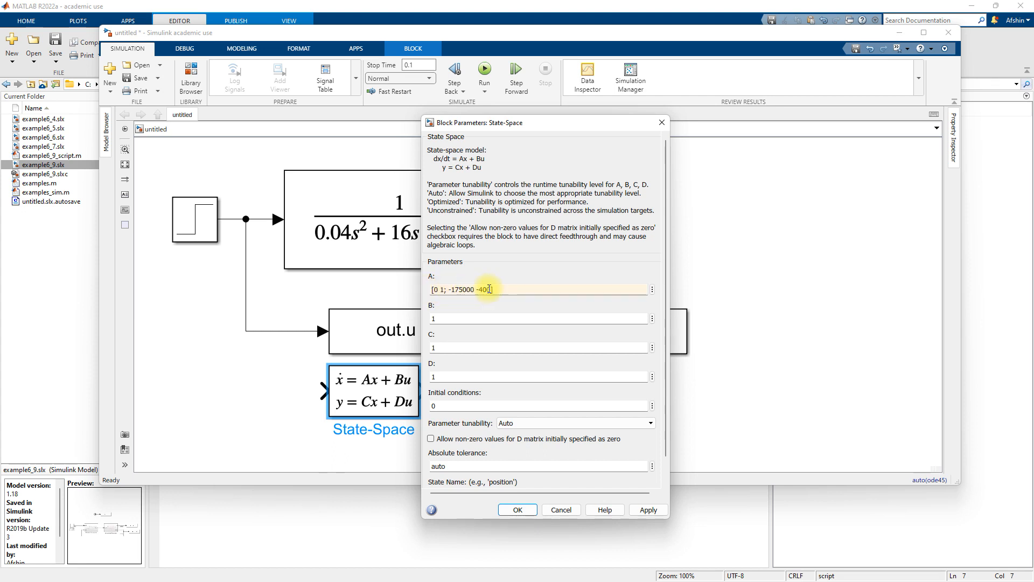
pyautogui.doubleClick(448, 318)
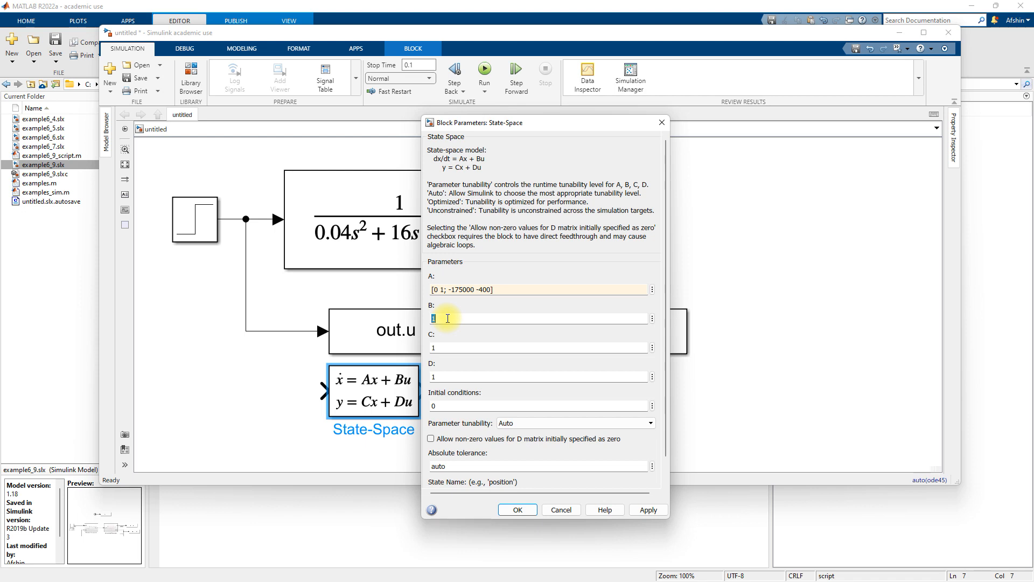
pyautogui.write('[0;')
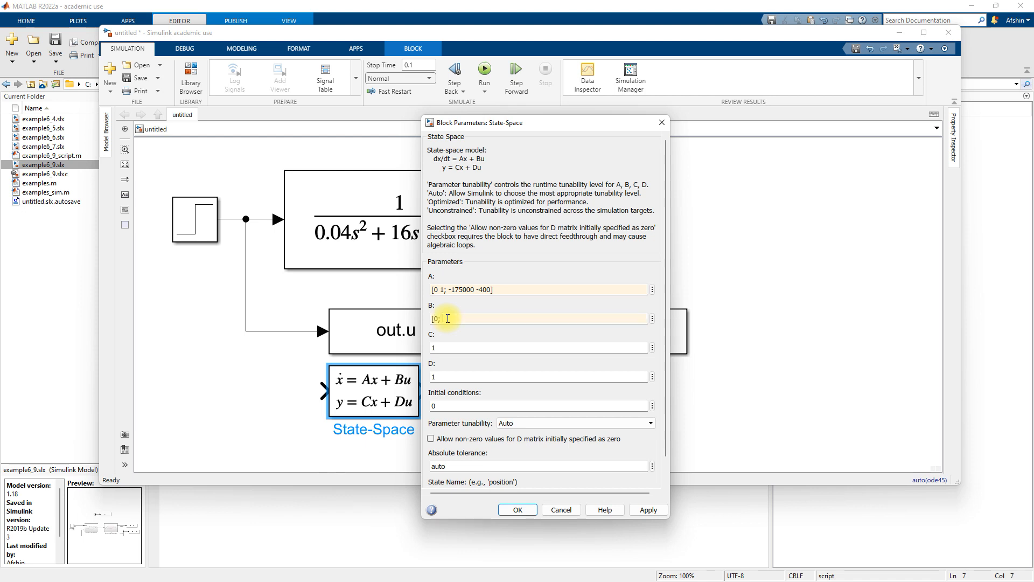
pyautogui.write(' 25]')
pyautogui.doubleClick(453, 346)
pyautogui.write('[1 0]')
pyautogui.doubleClick(440, 378)
pyautogui.write('0')
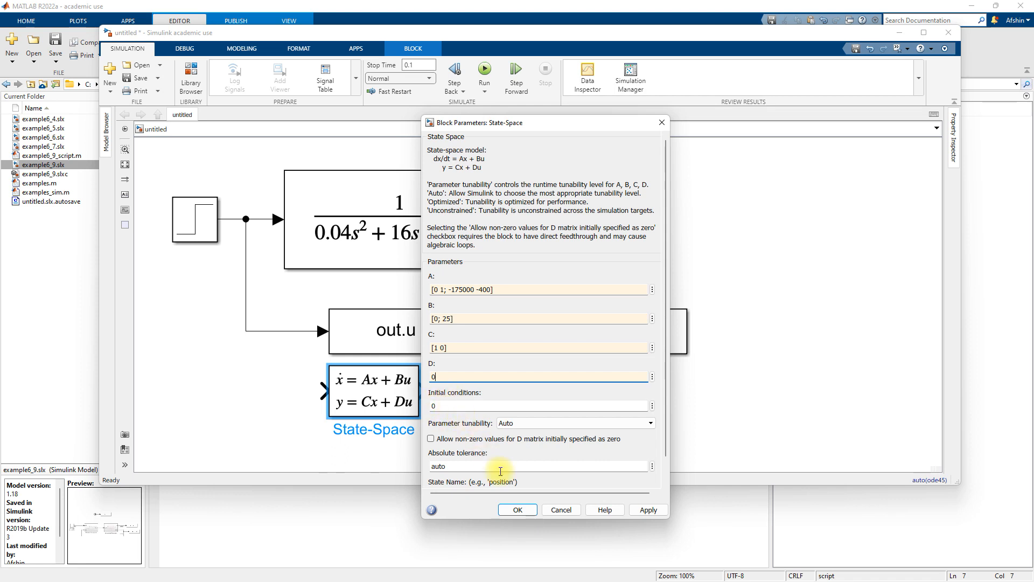
pyautogui.click(517, 510)
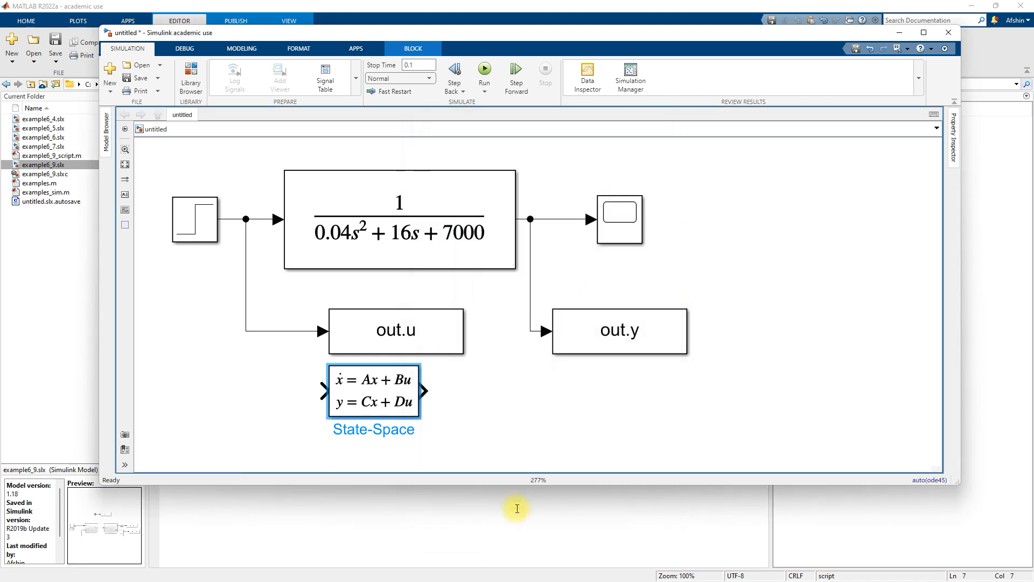
# Branch the step signal into the State-Space block's input and move the Scope farther right, beyond the out.y block.
pyautogui.moveTo(369, 383); pyautogui.dragTo(371, 405)
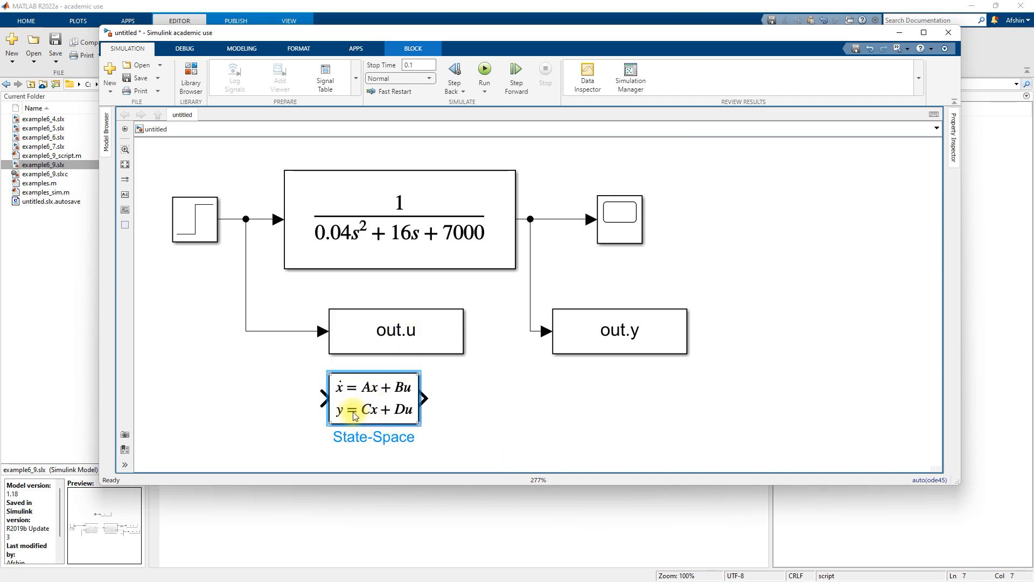
pyautogui.moveTo(325, 399)
pyautogui.mouseDown()
pyautogui.moveTo(248, 358)
pyautogui.moveTo(246, 330)
pyautogui.mouseUp()
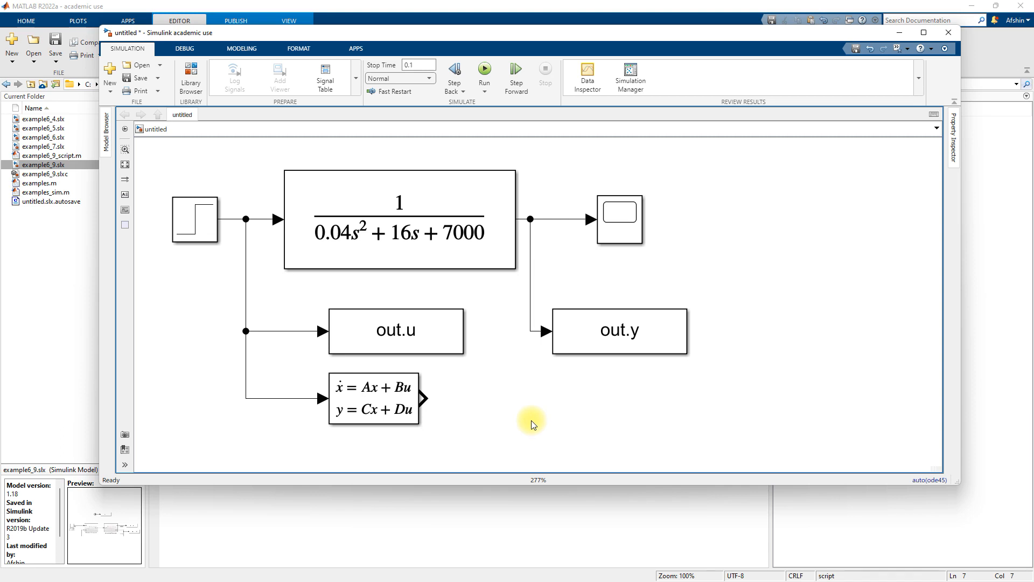
pyautogui.click(621, 218)
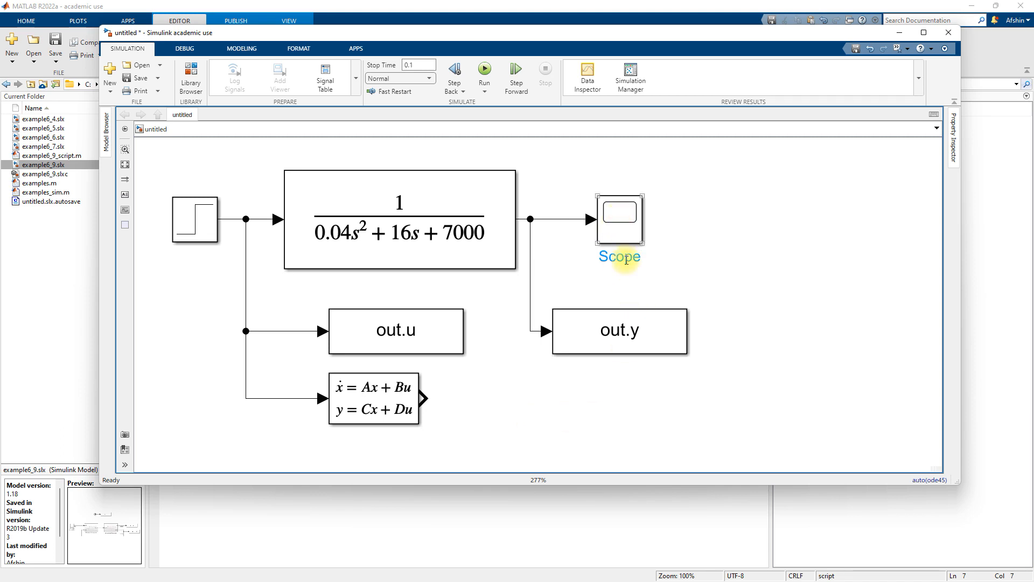
pyautogui.moveTo(620, 228); pyautogui.dragTo(792, 225)
# Configure the Scope with 2 input ports and a visible legend.
pyautogui.doubleClick(789, 223)
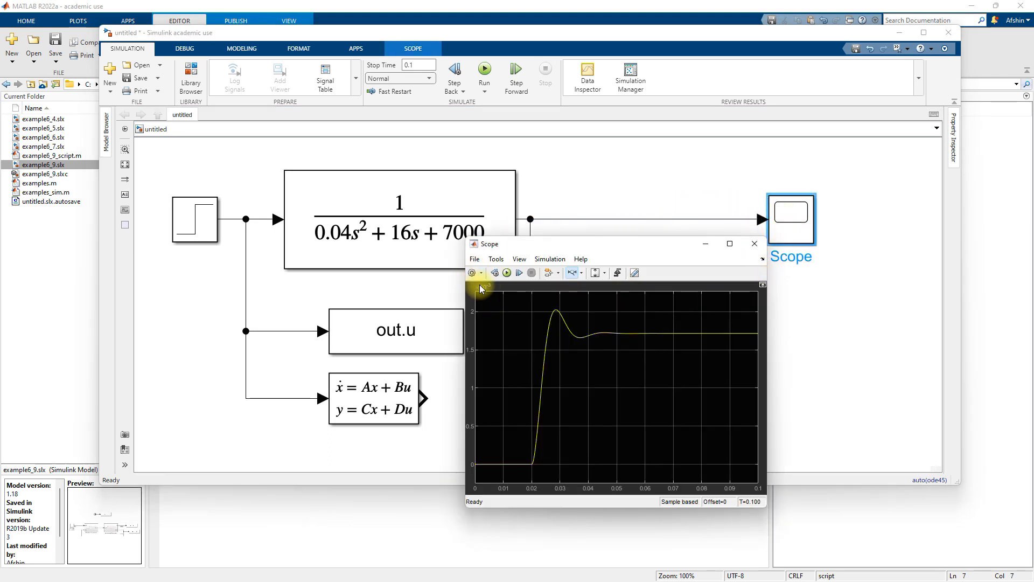
pyautogui.click(472, 273)
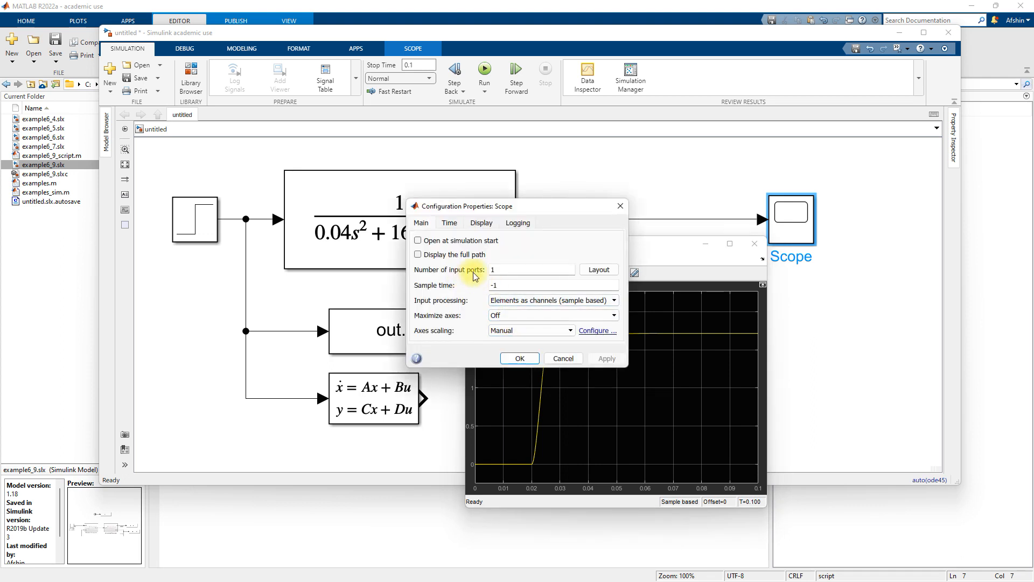
pyautogui.doubleClick(495, 271)
pyautogui.write('2')
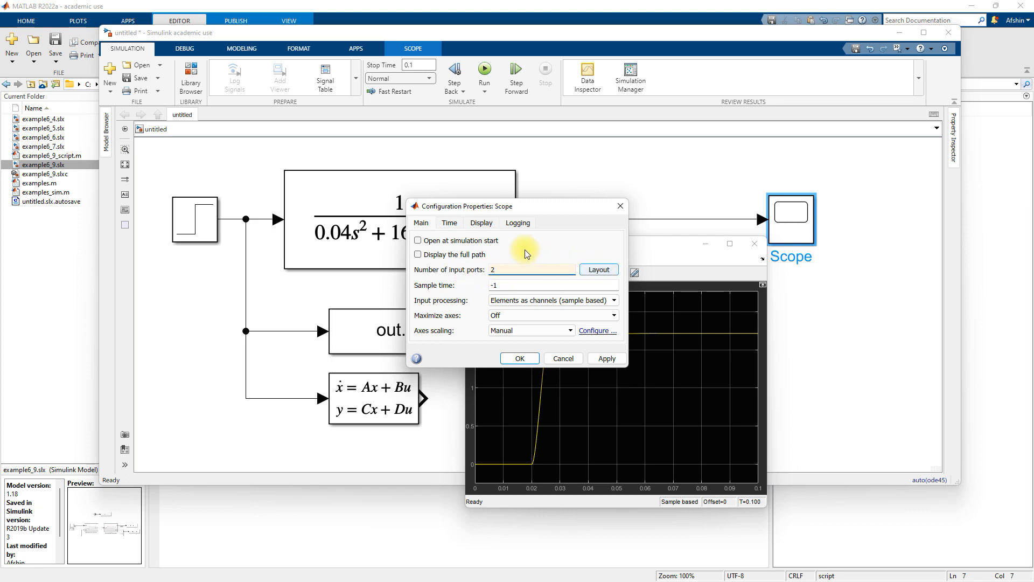
pyautogui.click(482, 224)
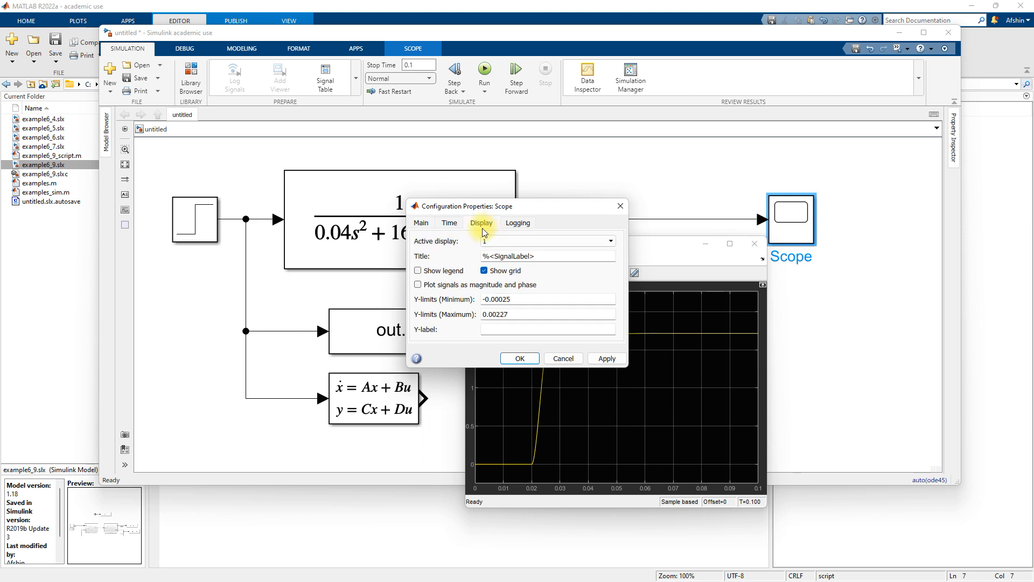
pyautogui.click(418, 272)
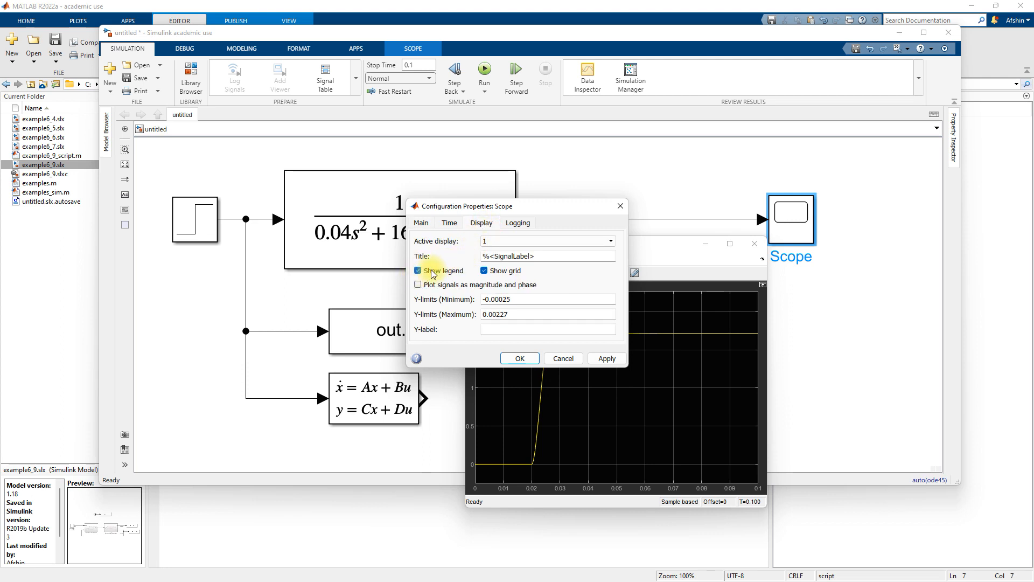
pyautogui.click(513, 358)
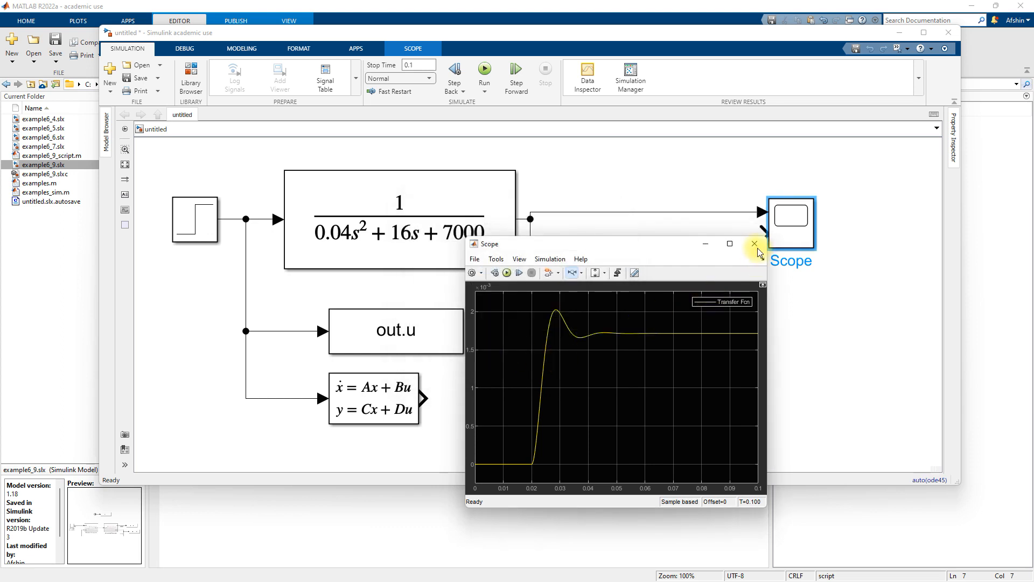
pyautogui.click(754, 244)
# Shift the State-Space block slightly down and connect its output to the Scope's second input.
pyautogui.click(395, 389)
pyautogui.moveTo(380, 399); pyautogui.dragTo(381, 414)
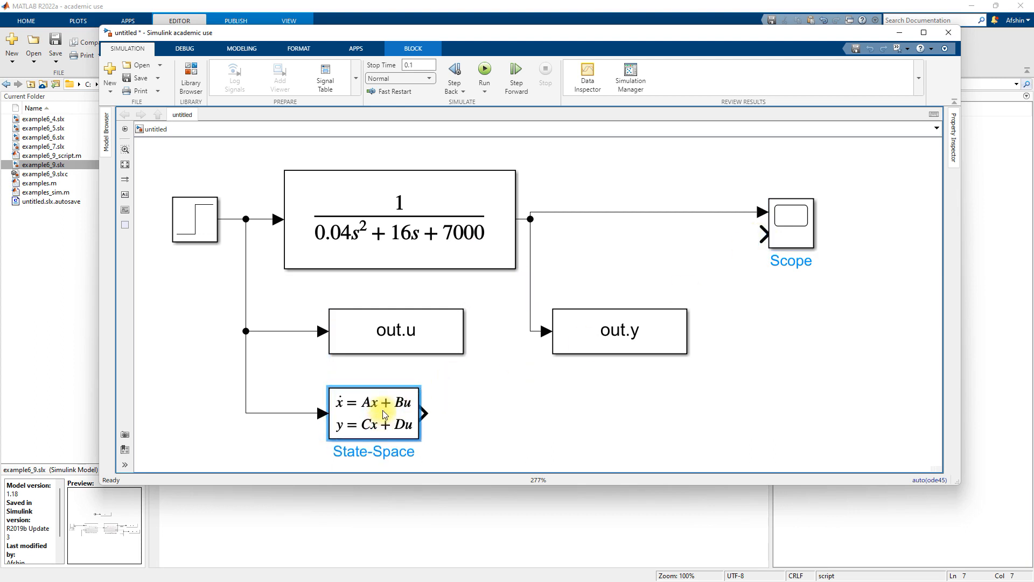
pyautogui.moveTo(760, 237)
pyautogui.mouseDown()
pyautogui.moveTo(704, 364)
pyautogui.moveTo(503, 427)
pyautogui.moveTo(424, 414)
pyautogui.mouseUp()
pyautogui.click(391, 410)
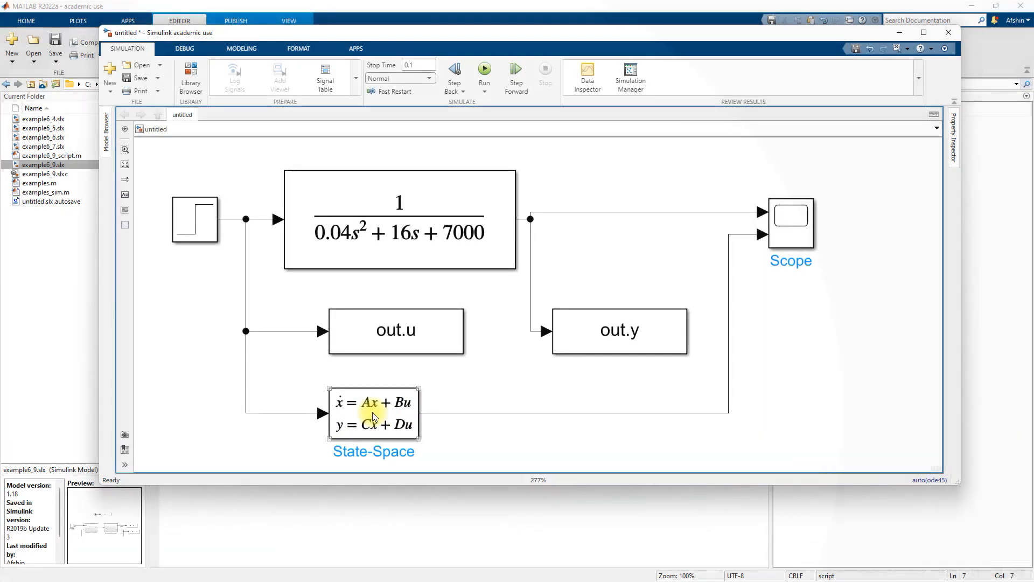
pyautogui.click(512, 422)
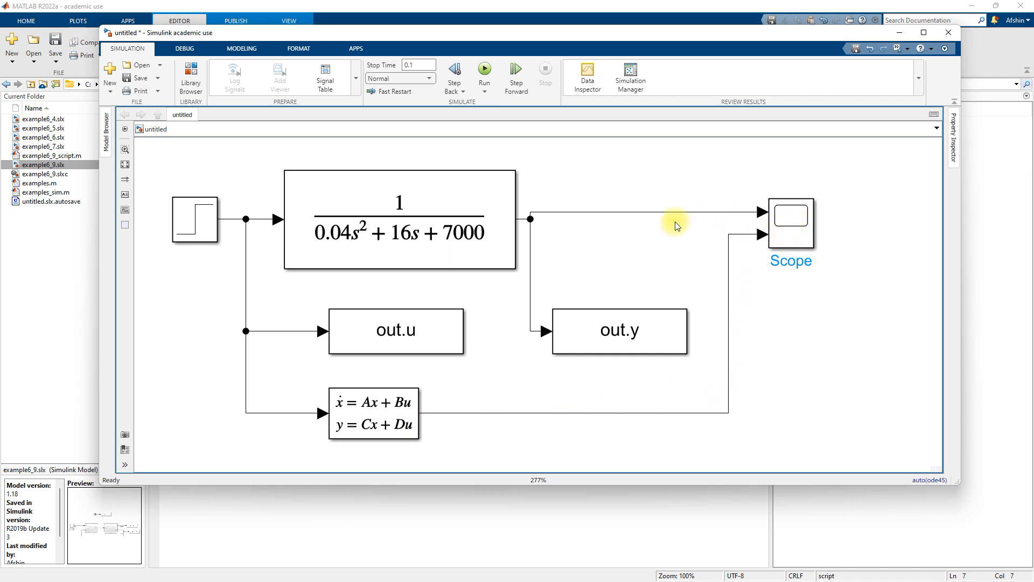
# Label the transfer function's signal to the Scope "TF Output" and the State-Space block's output signal "SSR Output".
pyautogui.click(650, 213)
pyautogui.doubleClick(650, 214)
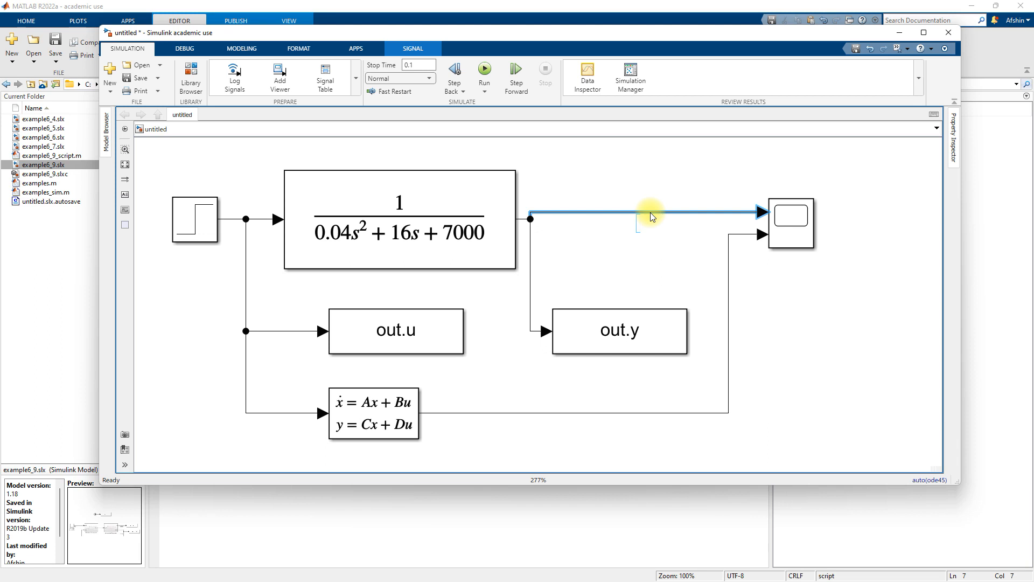
pyautogui.write('TF Output')
pyautogui.click(657, 261)
pyautogui.click(592, 413)
pyautogui.doubleClick(594, 415)
pyautogui.write('SSR')
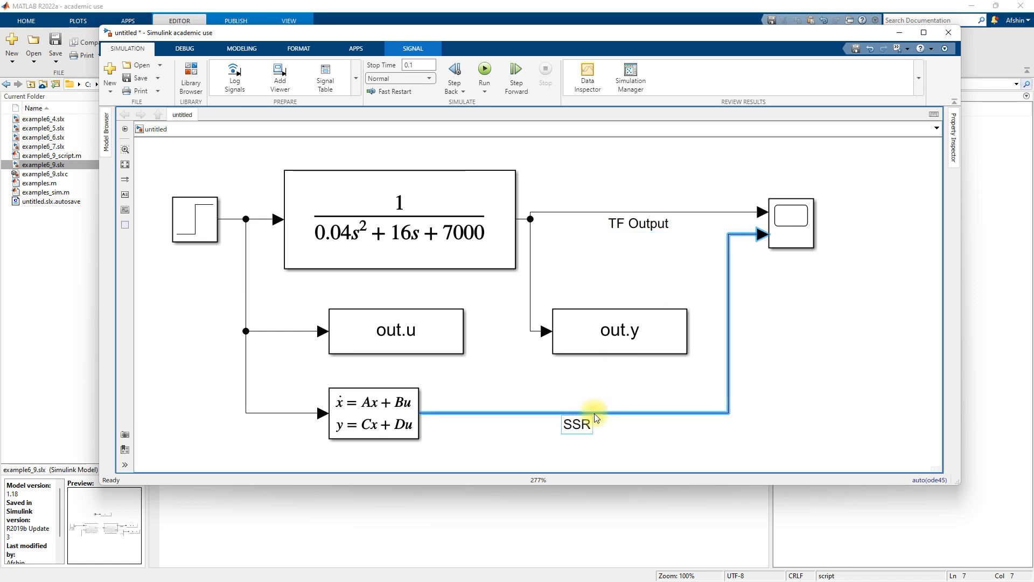
pyautogui.write(' Output')
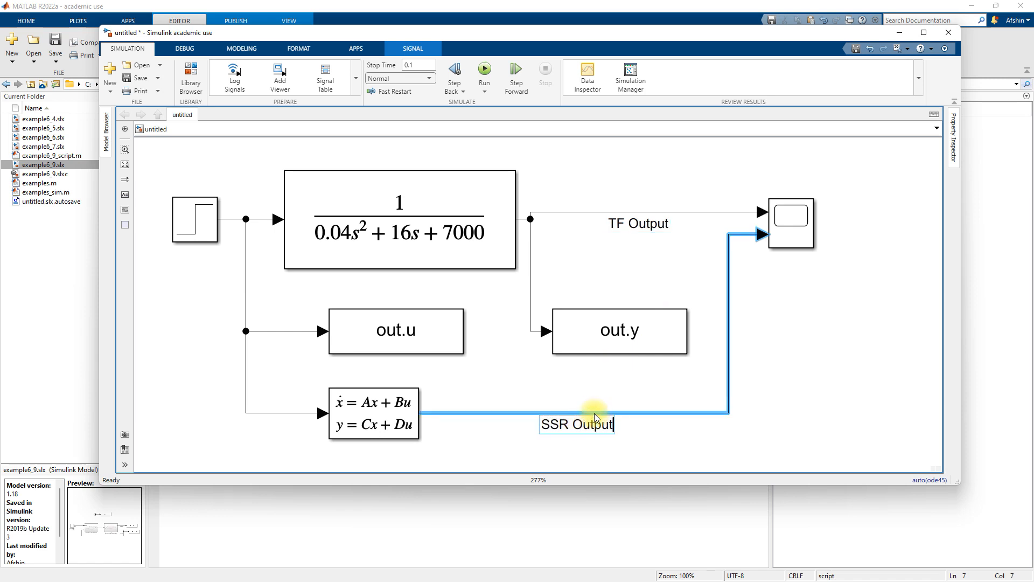
pyautogui.click(634, 423)
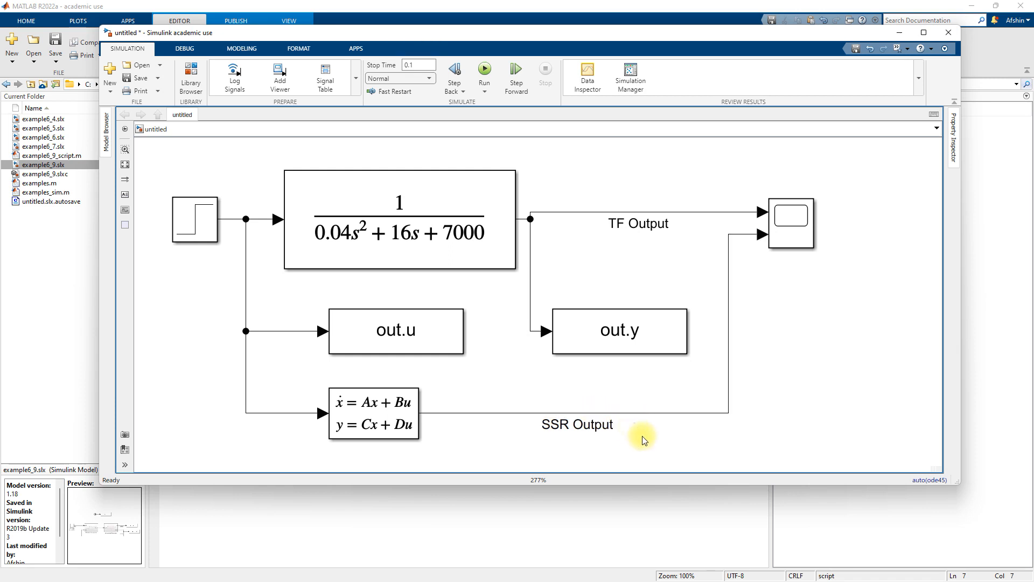
# Run the simulation and compare the two output signals in the Scope.
pyautogui.click(485, 70)
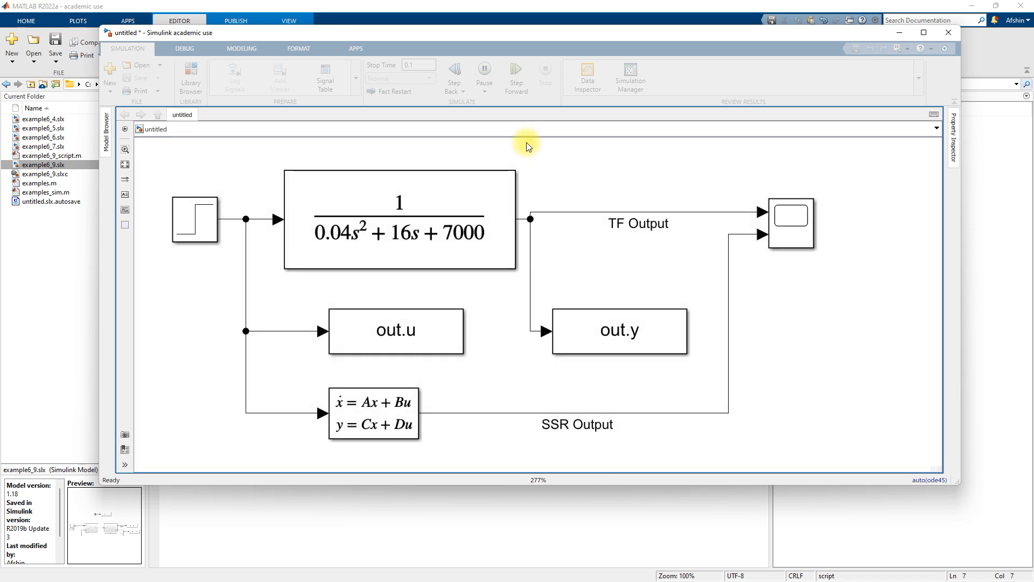
pyautogui.click(777, 246)
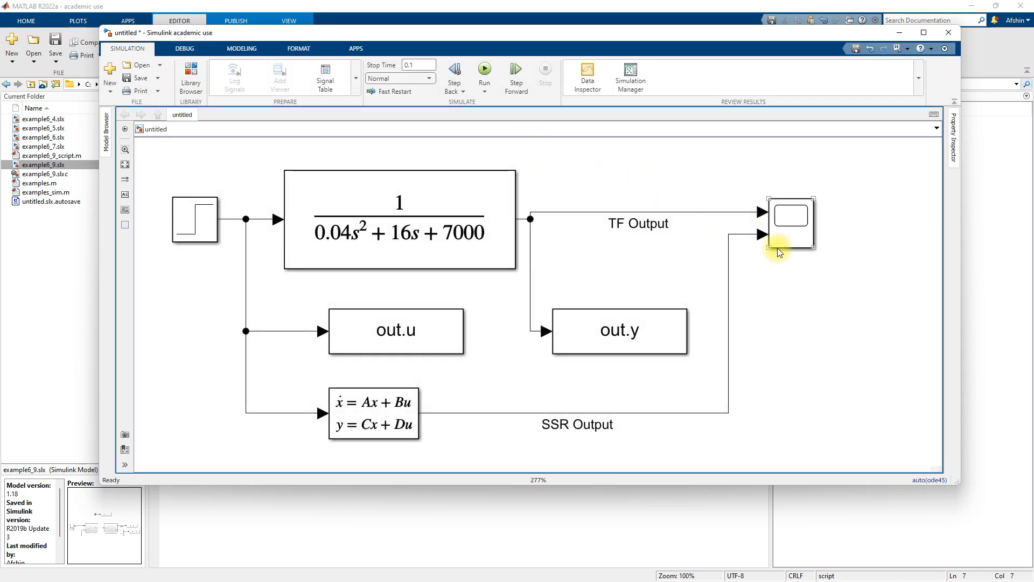
pyautogui.doubleClick(790, 237)
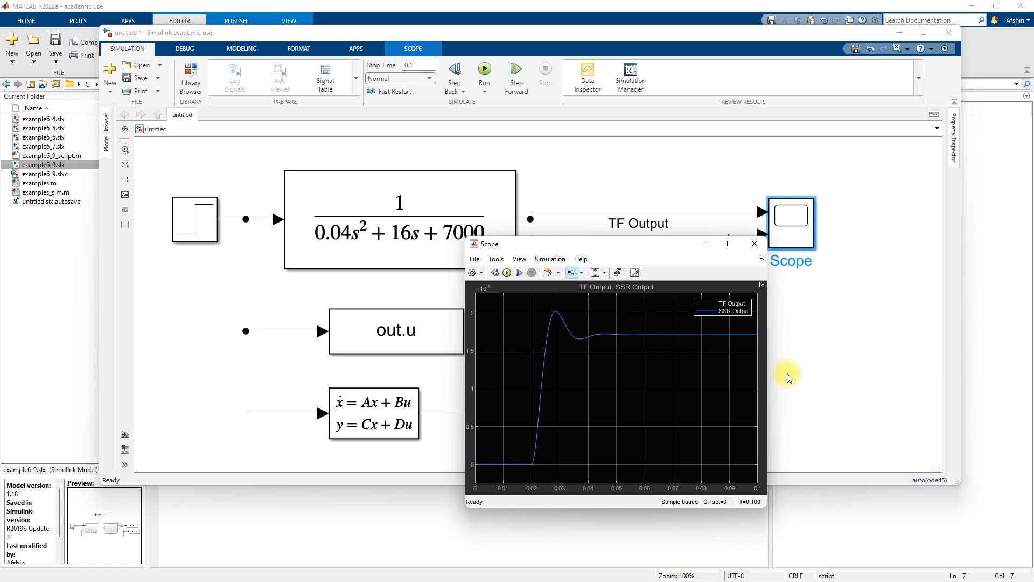
pyautogui.click(794, 355)
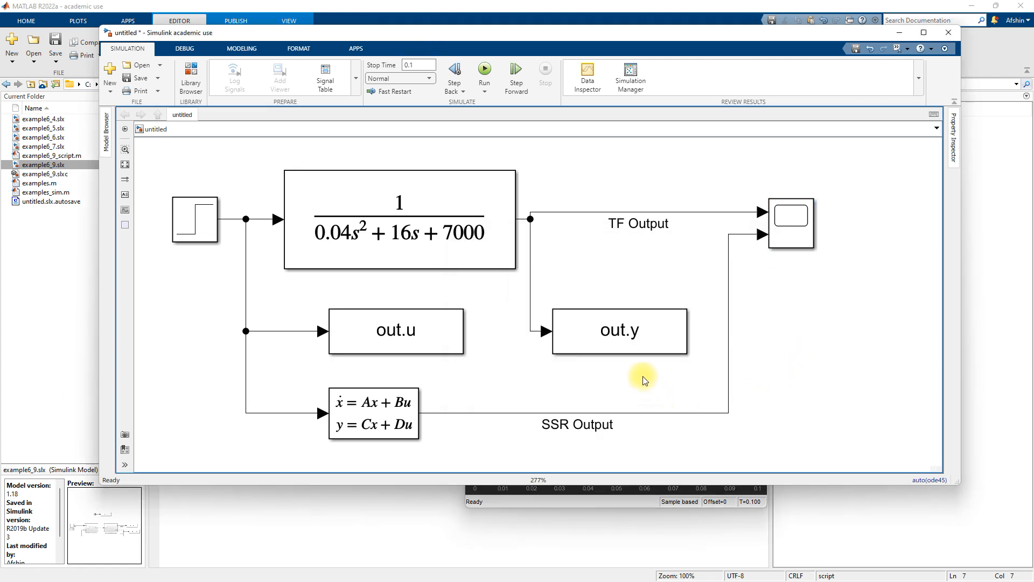
# Copy the out.y To Workspace block, connect the copy to the SSR Output signal, and review the copy's block parameters.
pyautogui.scroll(-3, 623, 361)
pyautogui.press('space')
pyautogui.click(619, 335)
pyautogui.moveTo(597, 332); pyautogui.dragTo(729, 413)
pyautogui.doubleClick(852, 413)
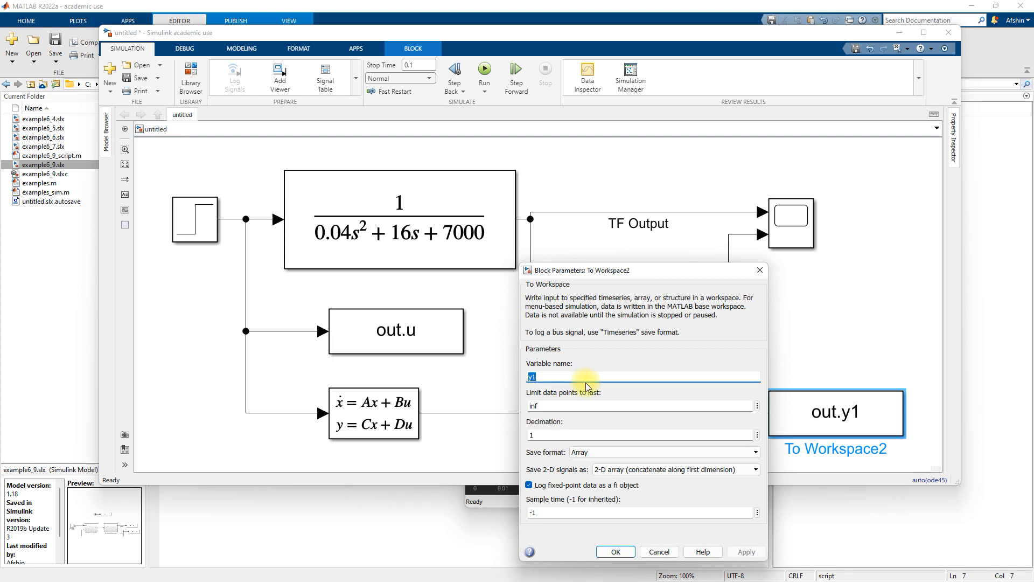
pyautogui.moveTo(815, 193); pyautogui.dragTo(814, 191)
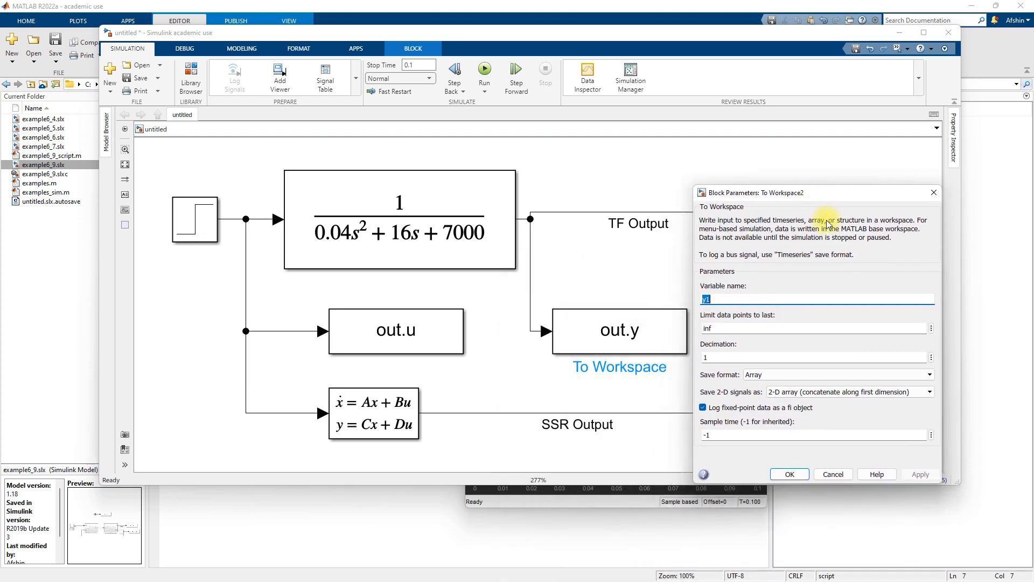
pyautogui.click(933, 193)
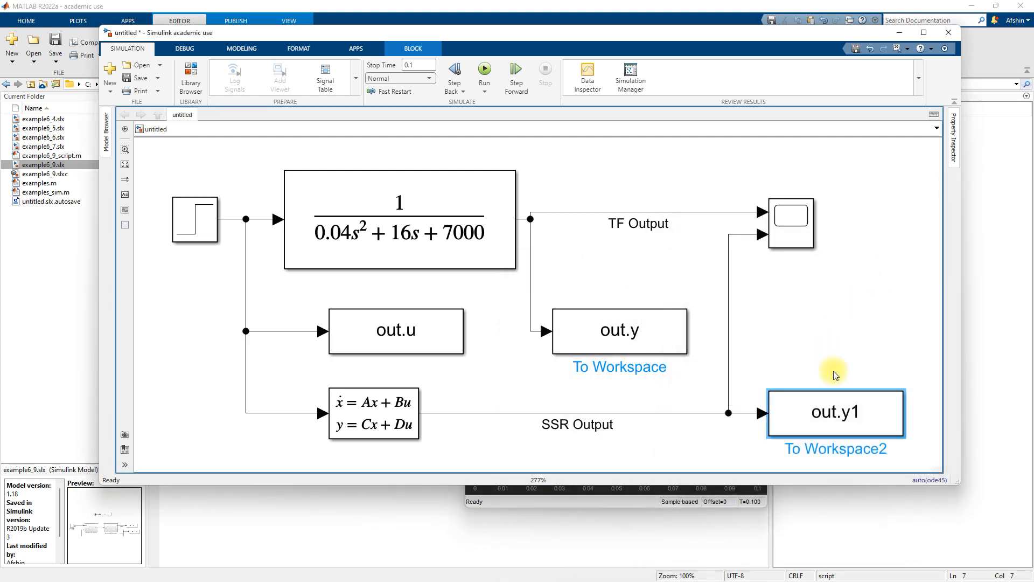
pyautogui.click(808, 366)
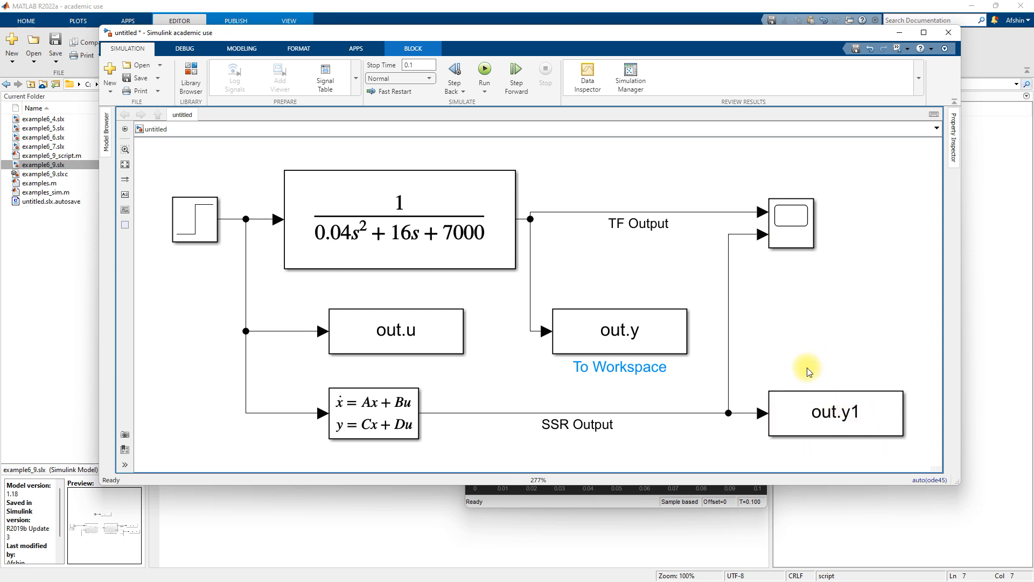
# Run the simulation and check in MATLAB that the out variable contains the y1 property.
pyautogui.click(484, 69)
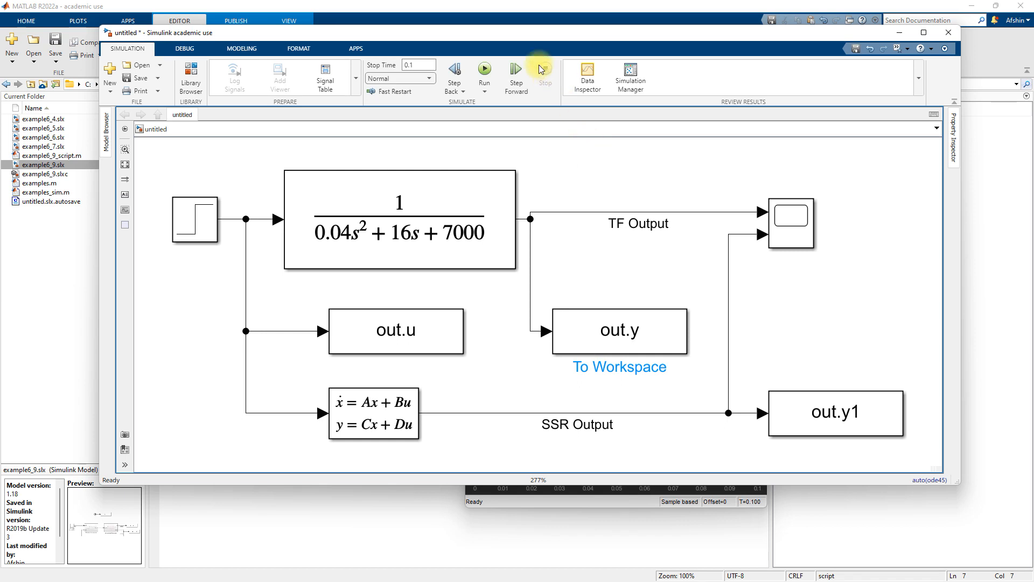
pyautogui.click(500, 9)
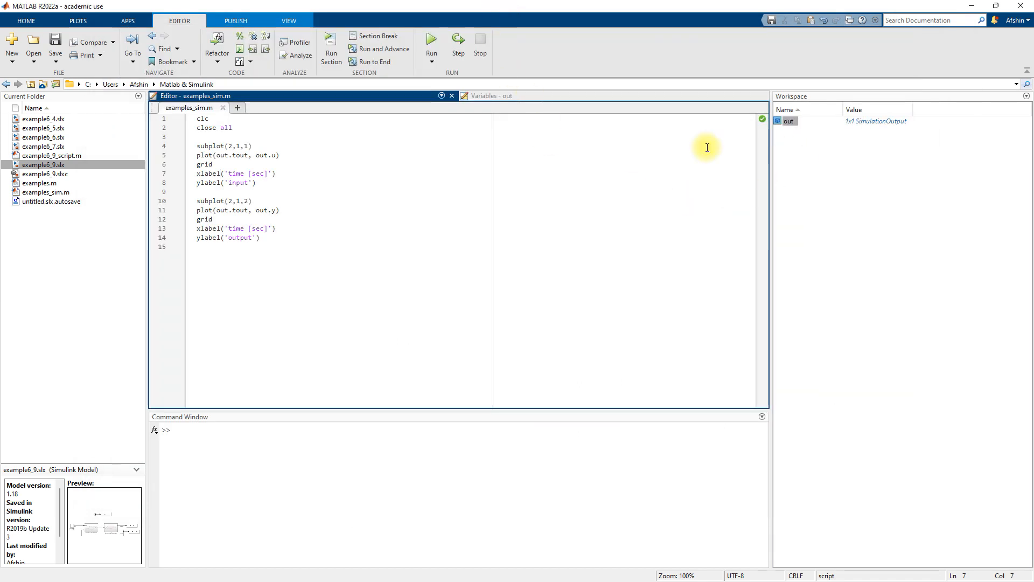
pyautogui.click(498, 96)
pyautogui.click(163, 175)
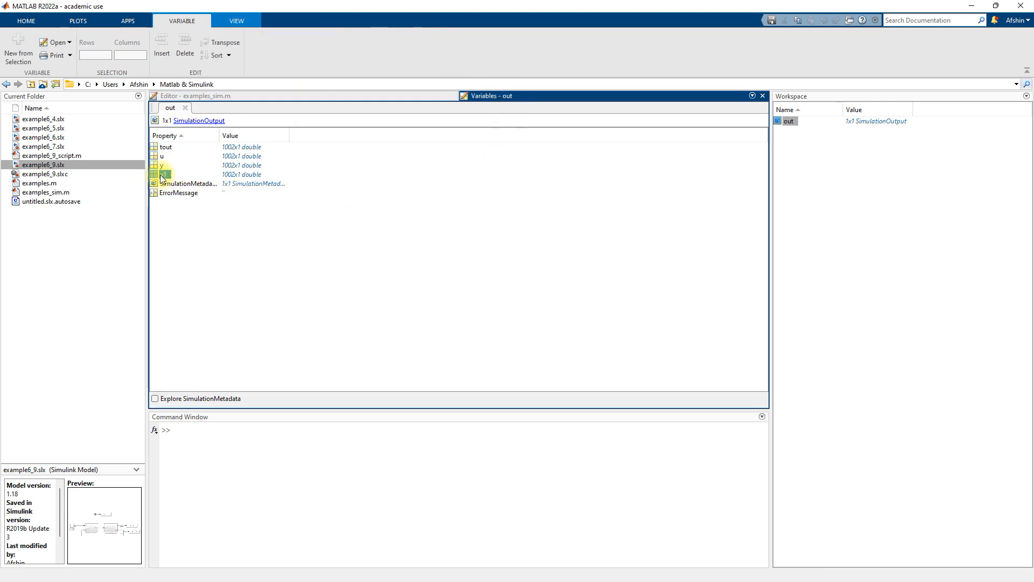
# In examples_sim.m, add out.tout and out.y1 as a second data pair to the second subplot's plot command.
pyautogui.click(316, 95)
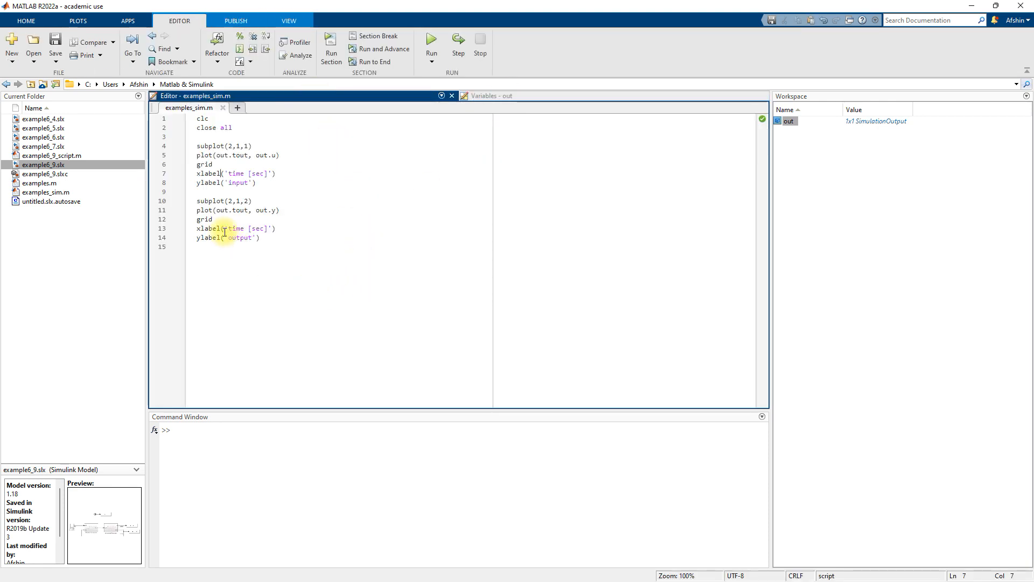
pyautogui.click(275, 211)
pyautogui.write(',')
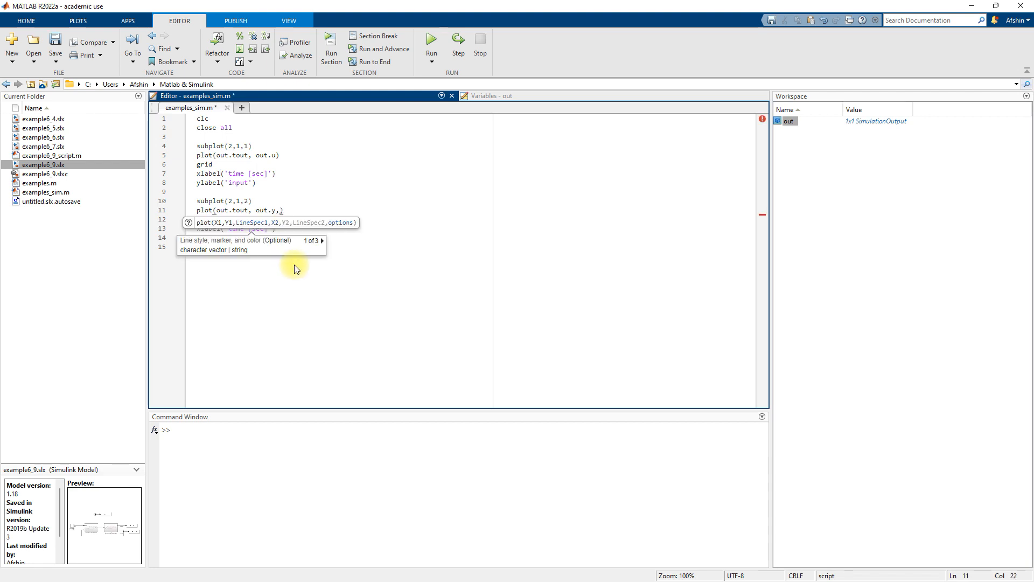
pyautogui.write(' out')
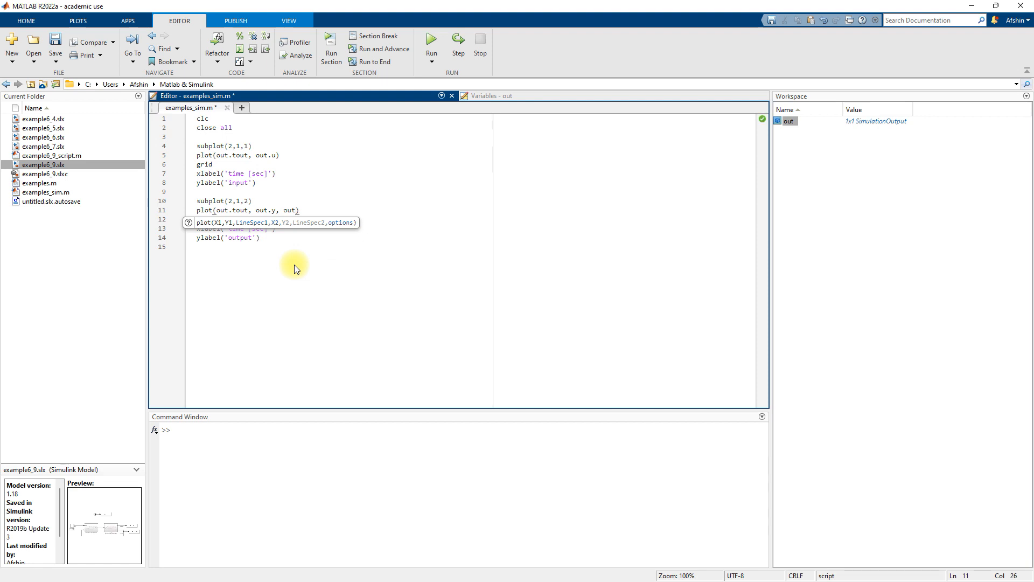
pyautogui.write('.tout,out.')
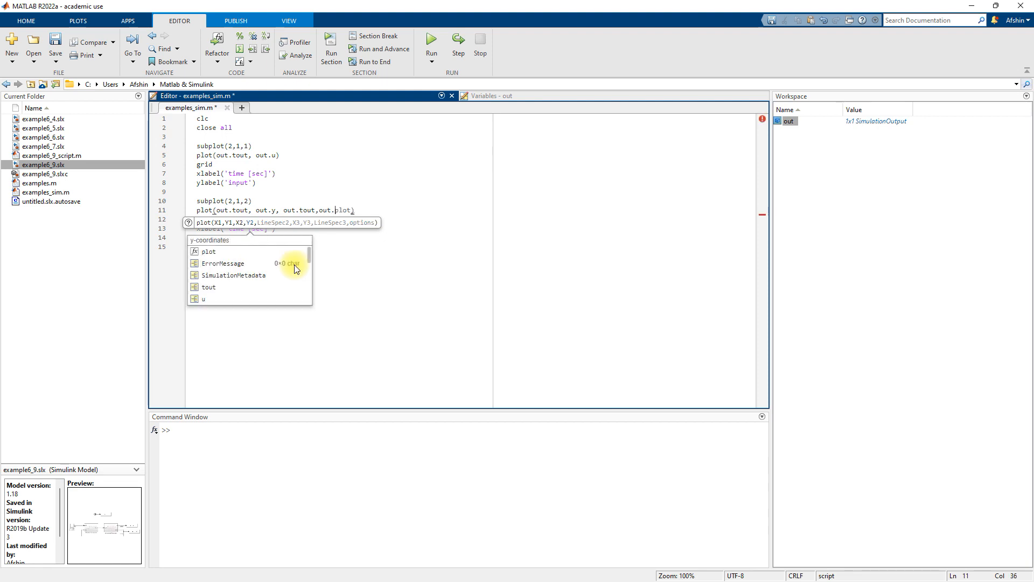
# Insert the line style '-o' after out.y and the line style '-r' after out.y1 in the second plot command.
pyautogui.press('Left')
pyautogui.press('Left')
pyautogui.press('Left')
pyautogui.press('Left')
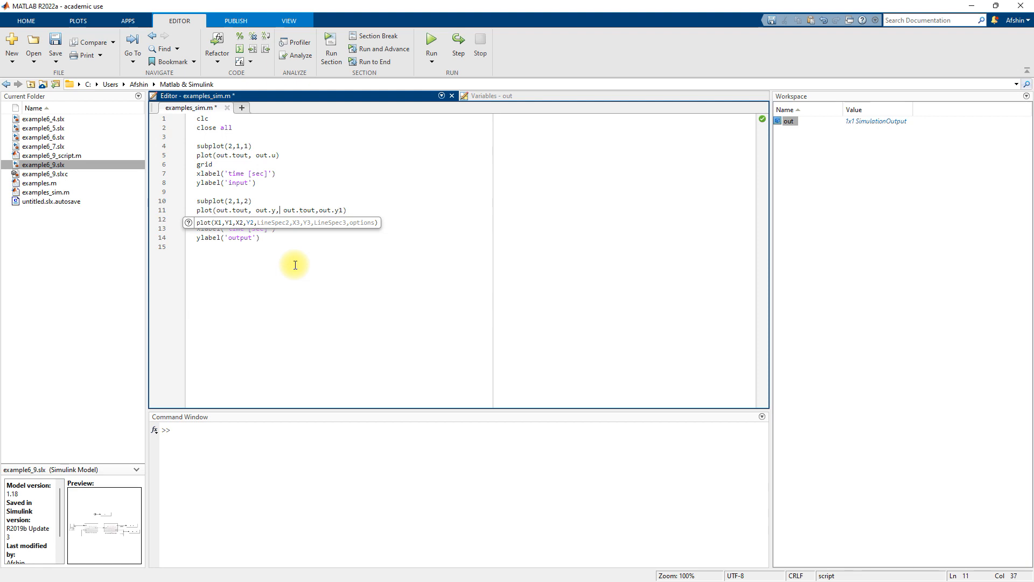
pyautogui.press('Left')
pyautogui.press('Left')
pyautogui.write("'-")
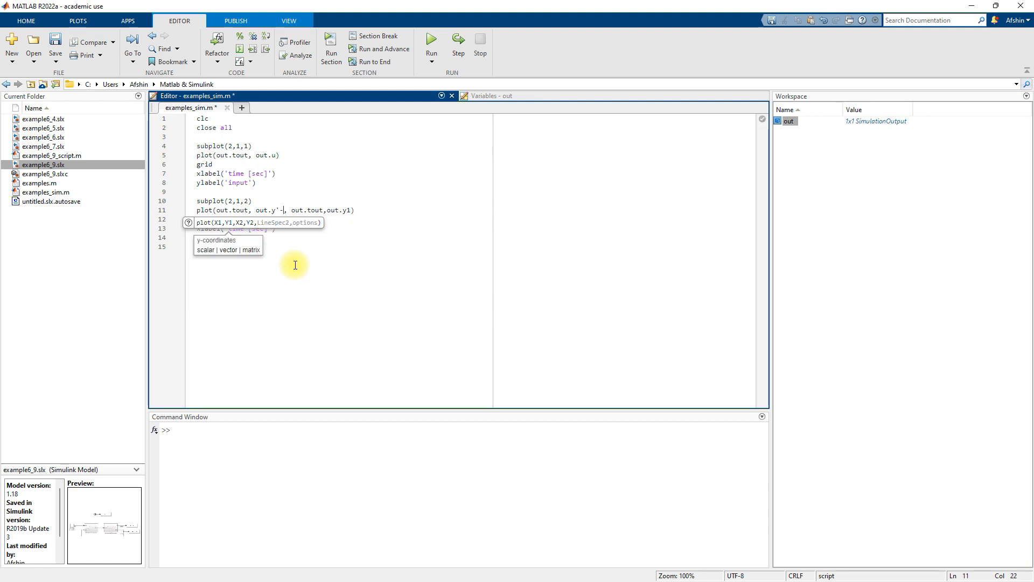
pyautogui.write("o'")
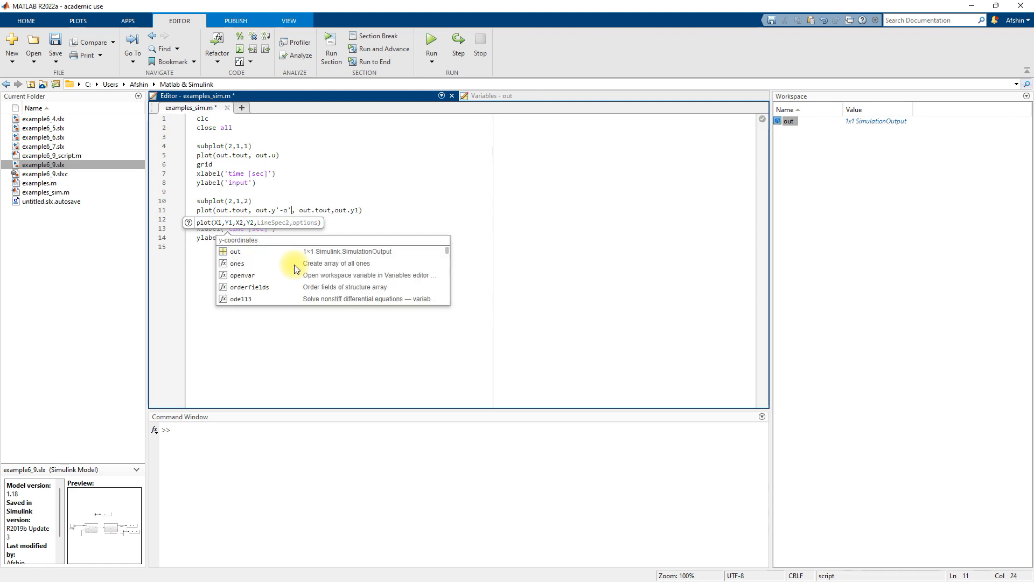
pyautogui.press('Right')
pyautogui.press('Right')
pyautogui.press('Right')
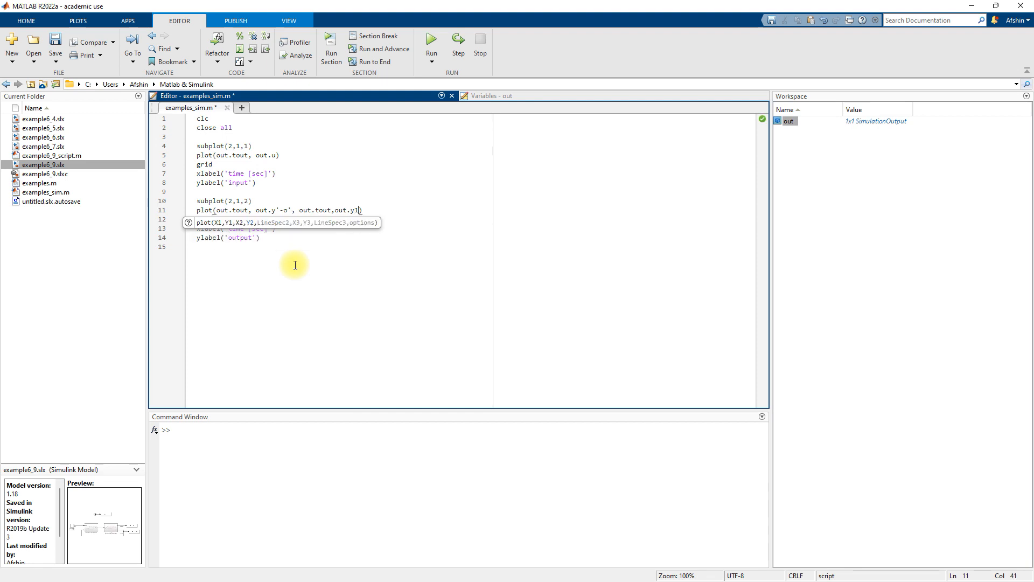
pyautogui.write(",'-r")
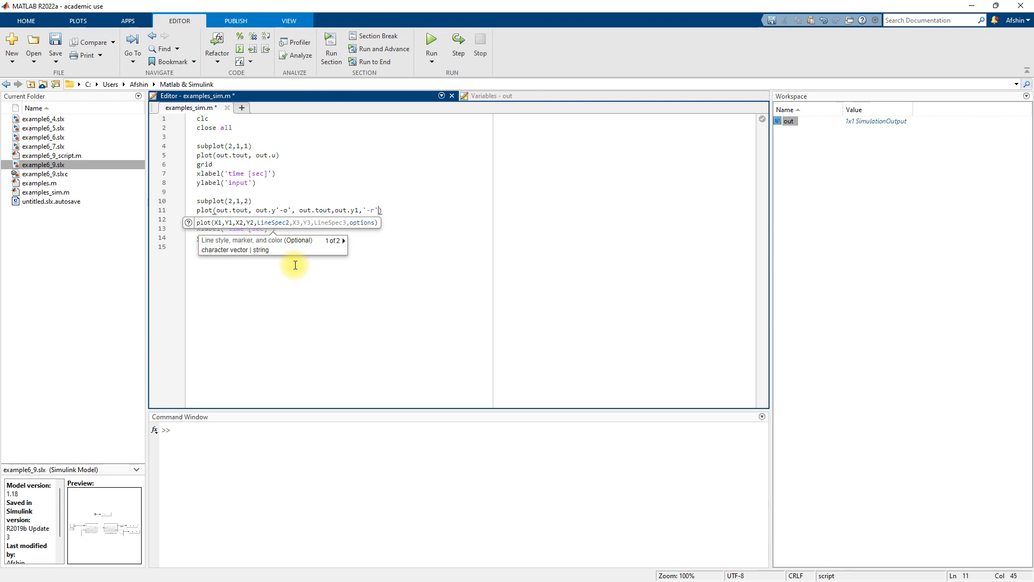
# Change the line style after out.y to '-ob' in the second plot command.
pyautogui.press('Left')
pyautogui.press('Left')
pyautogui.press('Left')
pyautogui.write('bsv')
pyautogui.press('Right')
pyautogui.press('Right')
pyautogui.press('Right')
pyautogui.press('Right')
pyautogui.press('Right')
pyautogui.press('Right')
pyautogui.press('Right')
pyautogui.press('Right')
pyautogui.press('Right')
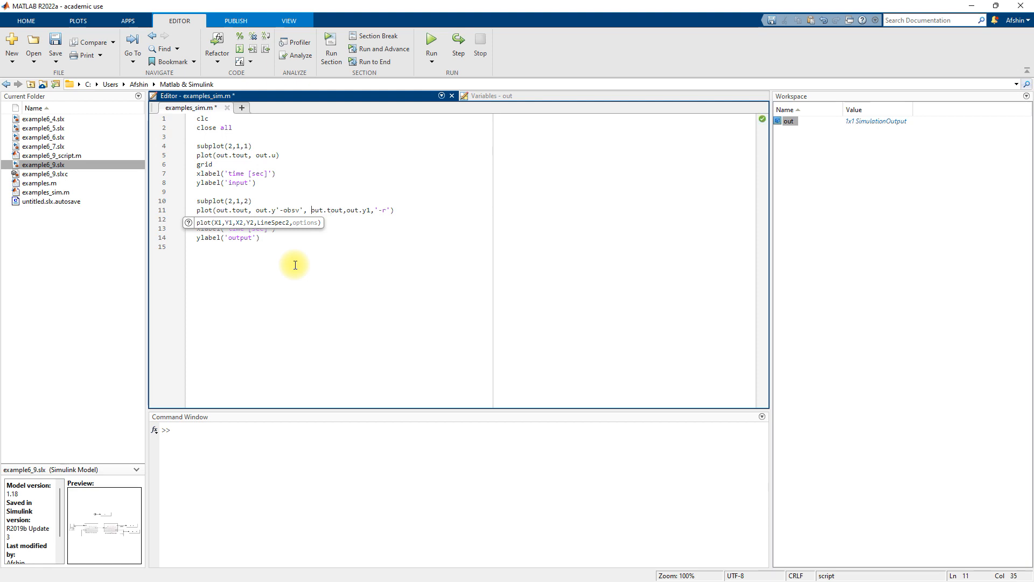
pyautogui.press('Right')
pyautogui.press('Right')
pyautogui.press('Delete')
pyautogui.press('Delete')
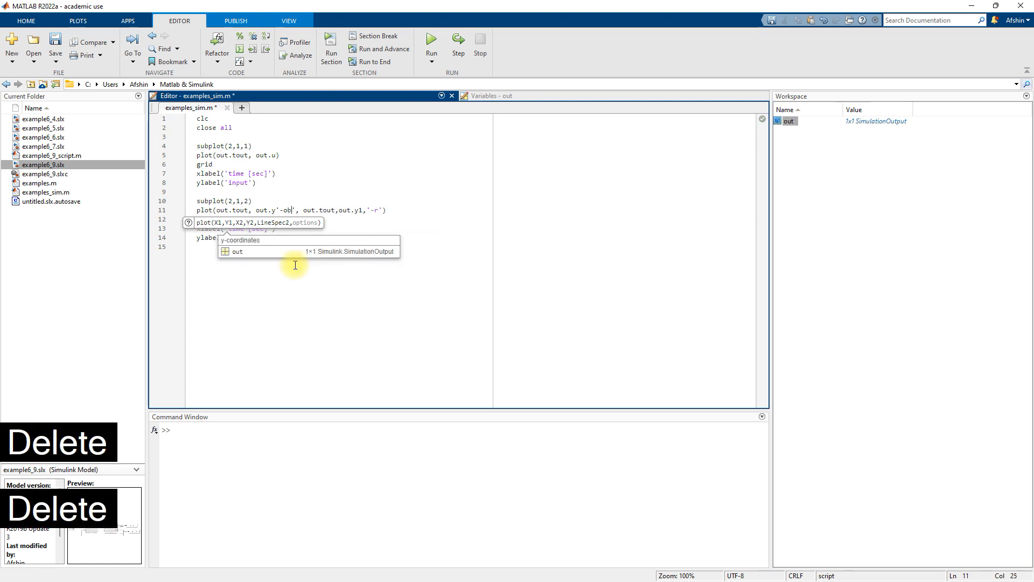
pyautogui.click(264, 201)
# Add the line legend('TF','SSR') below the second plot command and run the script.
pyautogui.click(356, 221)
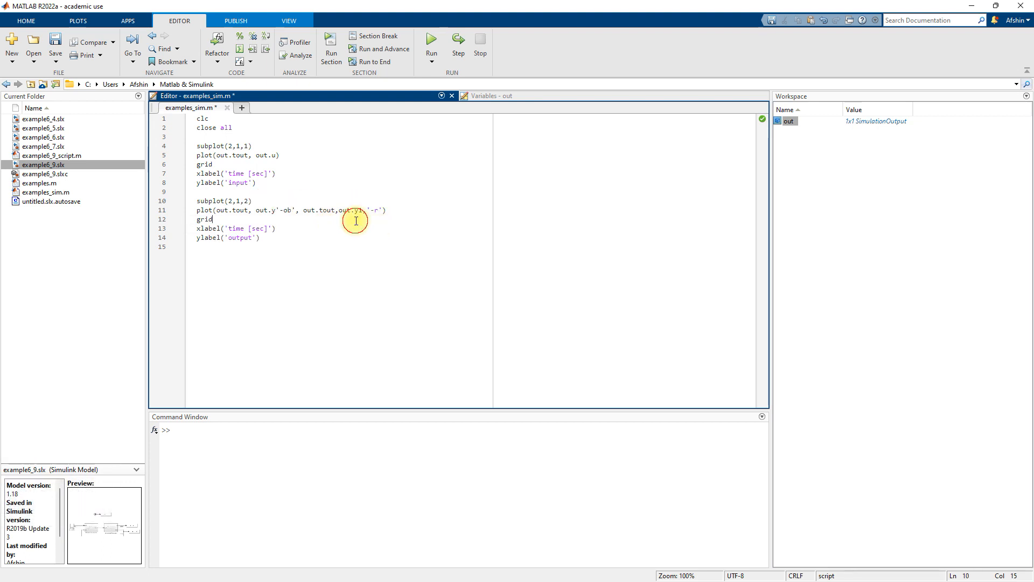
pyautogui.press('Home')
pyautogui.press('Return')
pyautogui.click(356, 221)
pyautogui.write('legend')
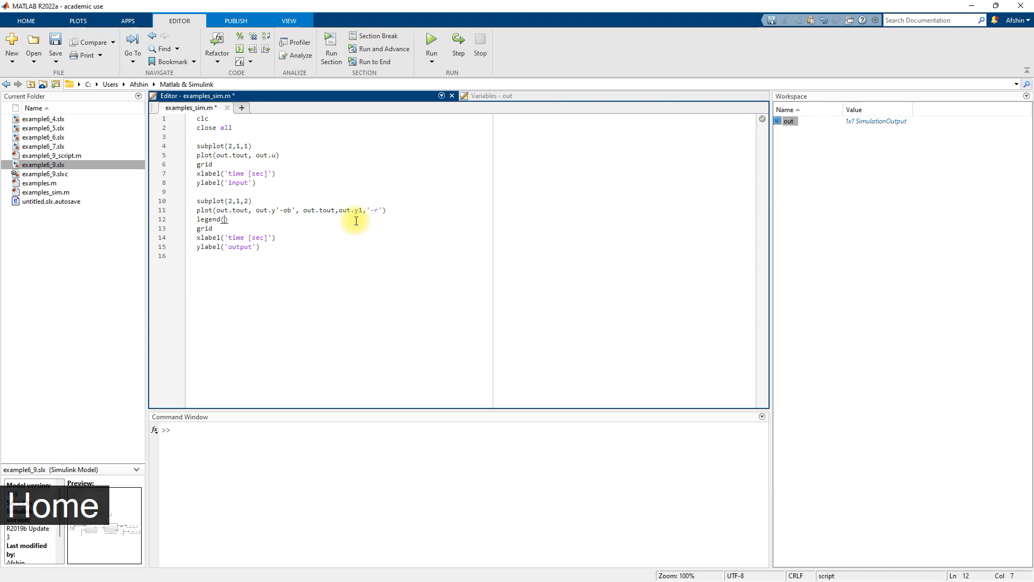
pyautogui.write("('")
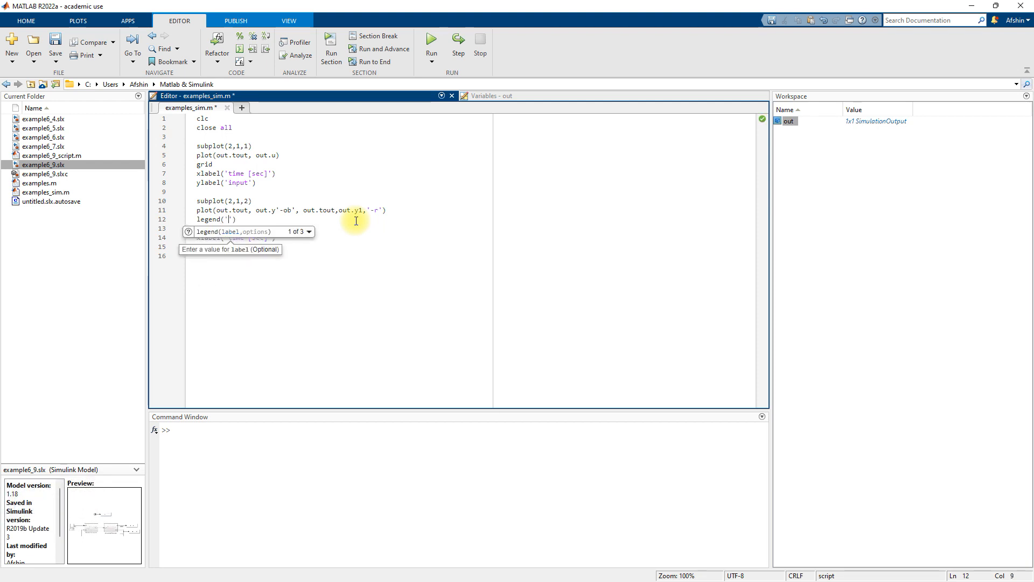
pyautogui.write("TF',")
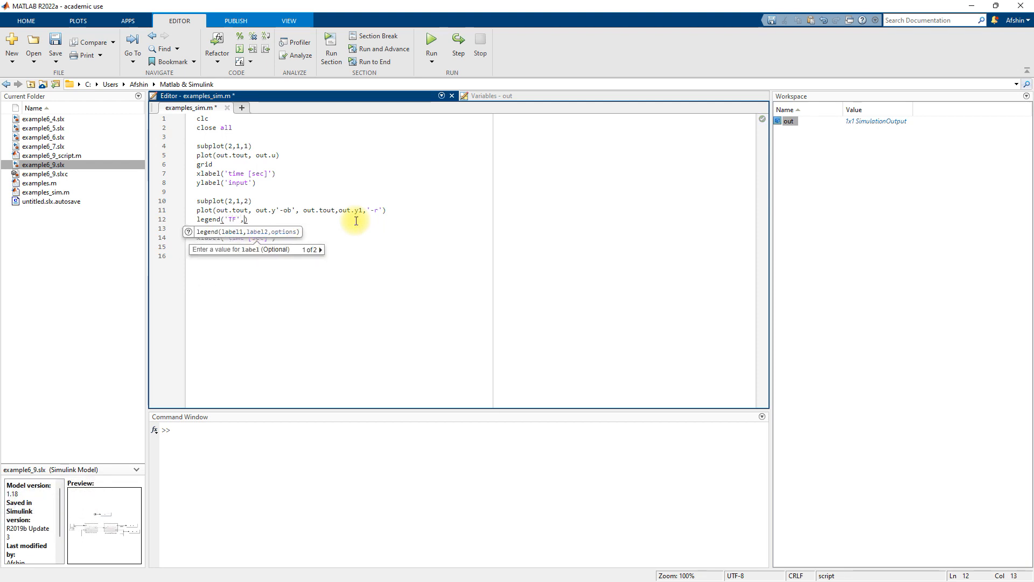
pyautogui.write("'SSR")
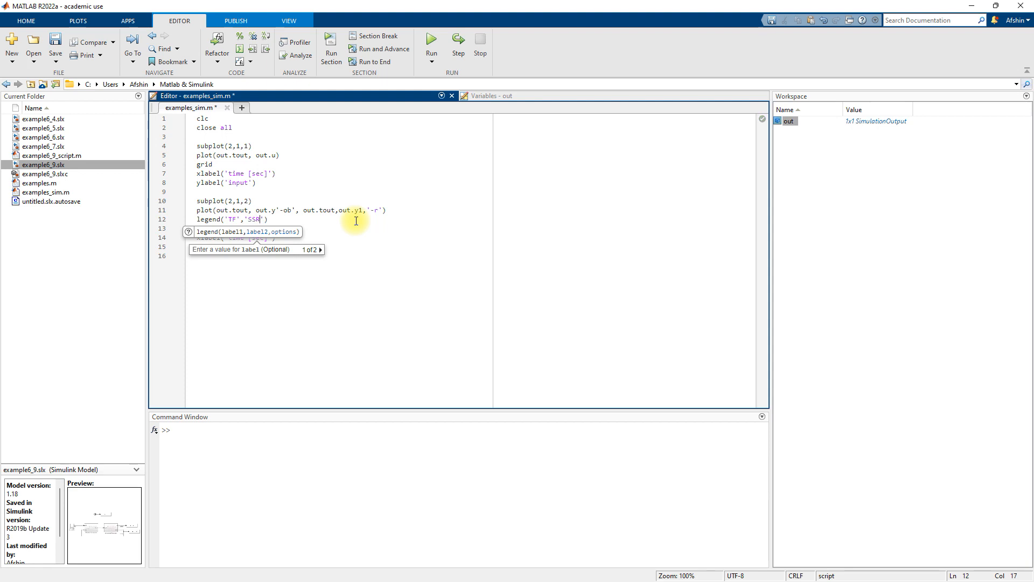
pyautogui.write("')")
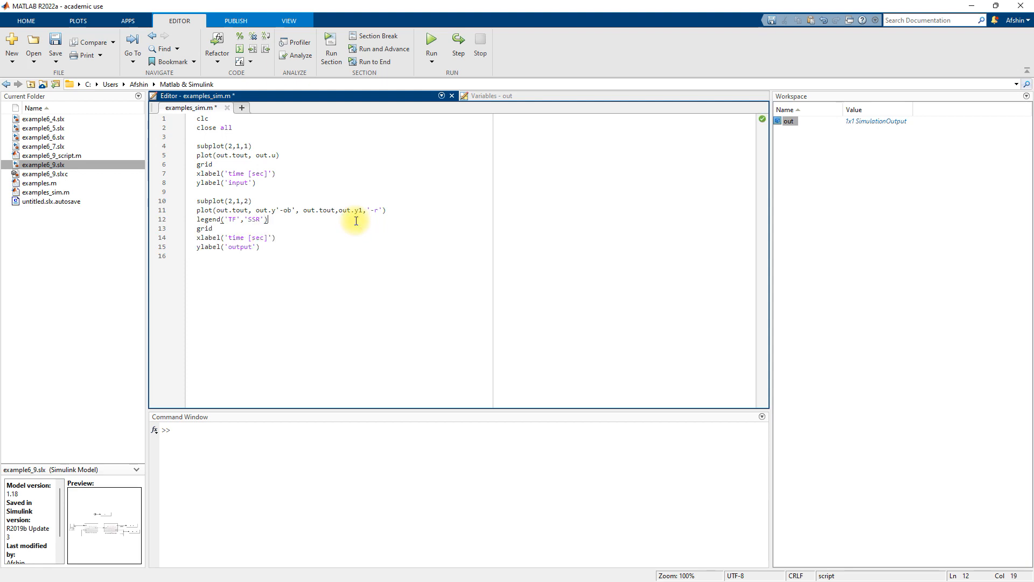
pyautogui.click(431, 42)
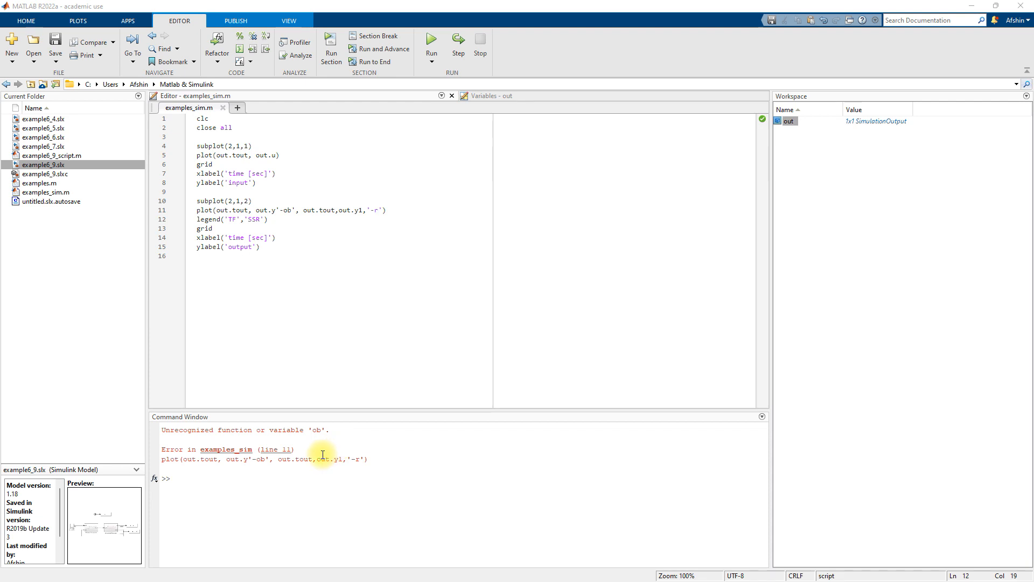
# Try shortening the line style after out.y to '-o' and rerun the script.
pyautogui.click(287, 211)
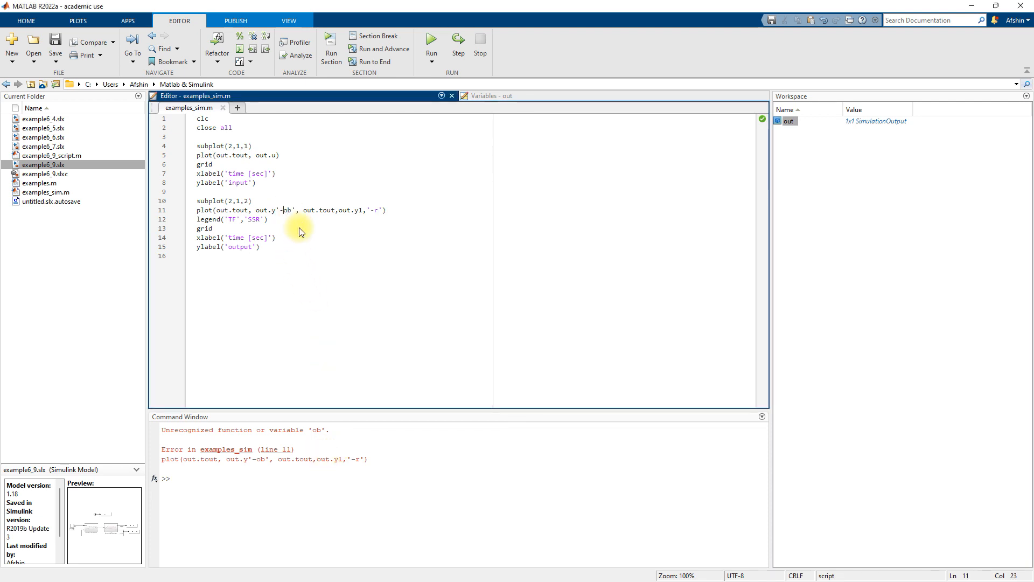
pyautogui.press('Delete')
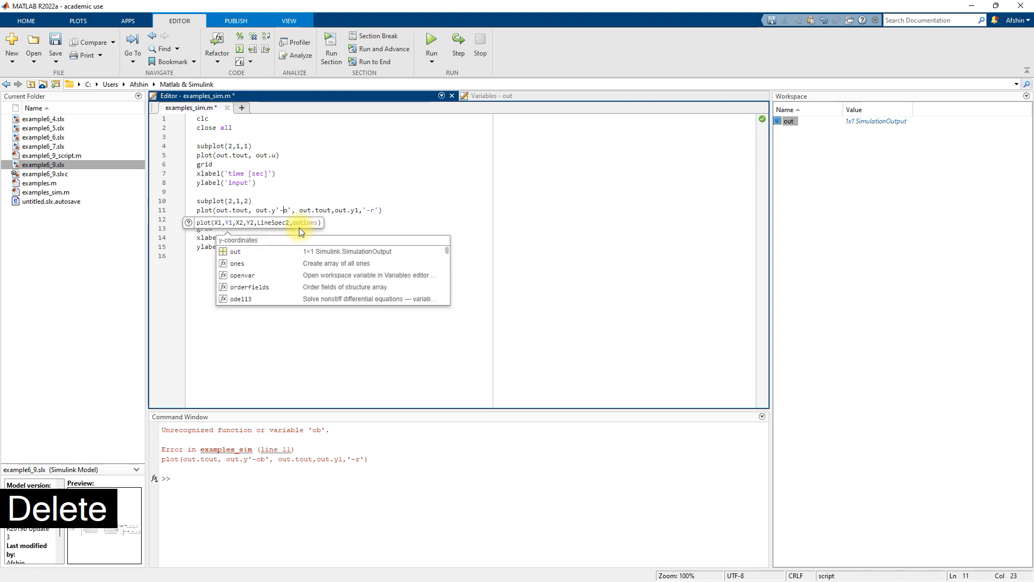
pyautogui.press('Left')
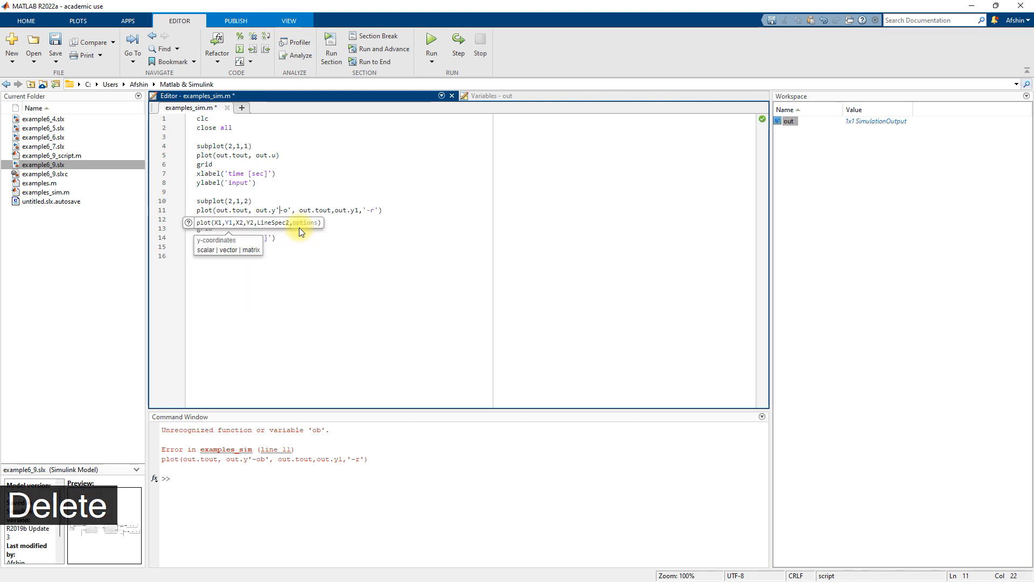
pyautogui.press('Right')
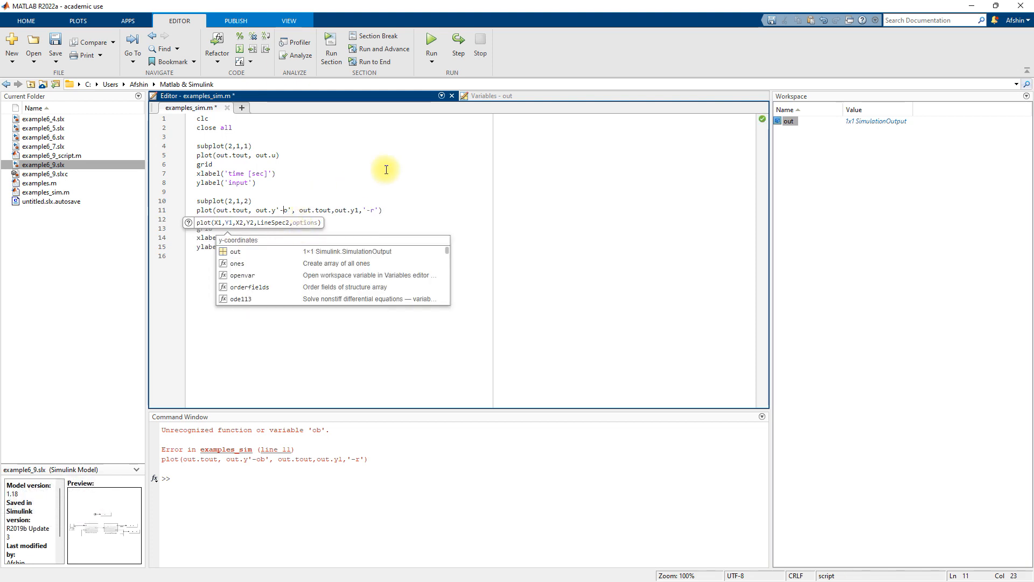
pyautogui.click(431, 48)
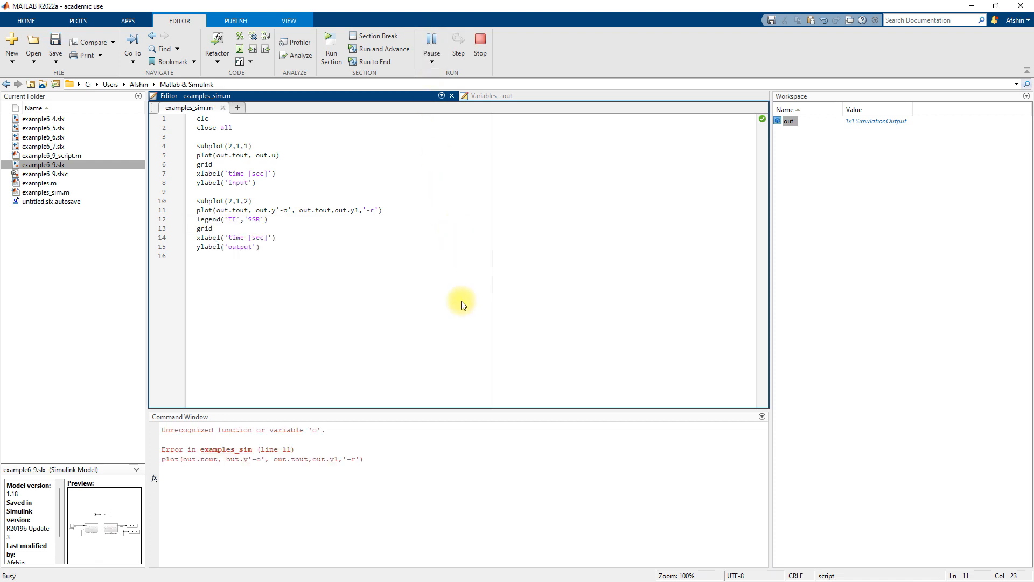
# Insert the missing comma after out.y, set its line style to '-ob', and rerun the script.
pyautogui.click(287, 211)
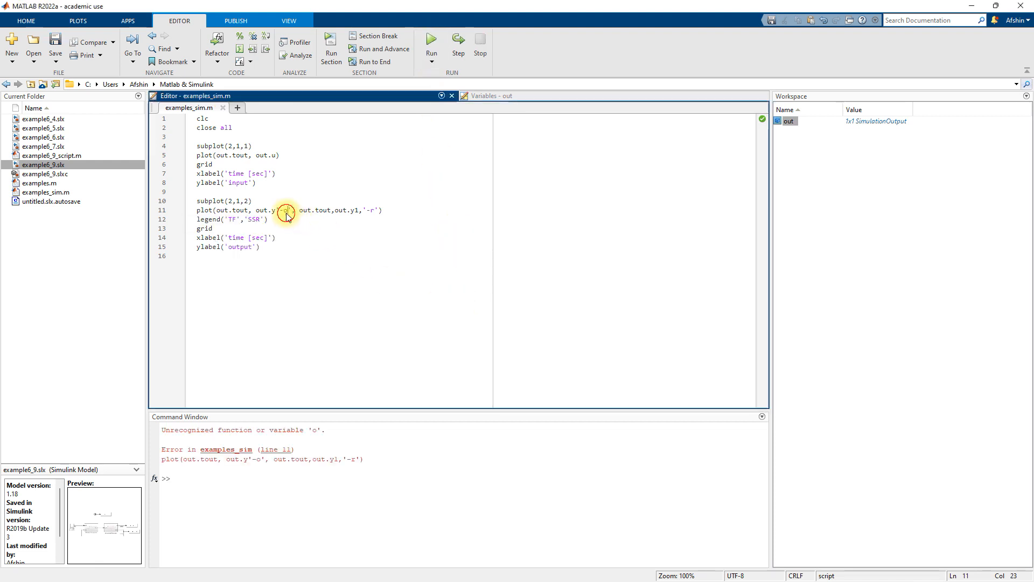
pyautogui.press('BackSpace')
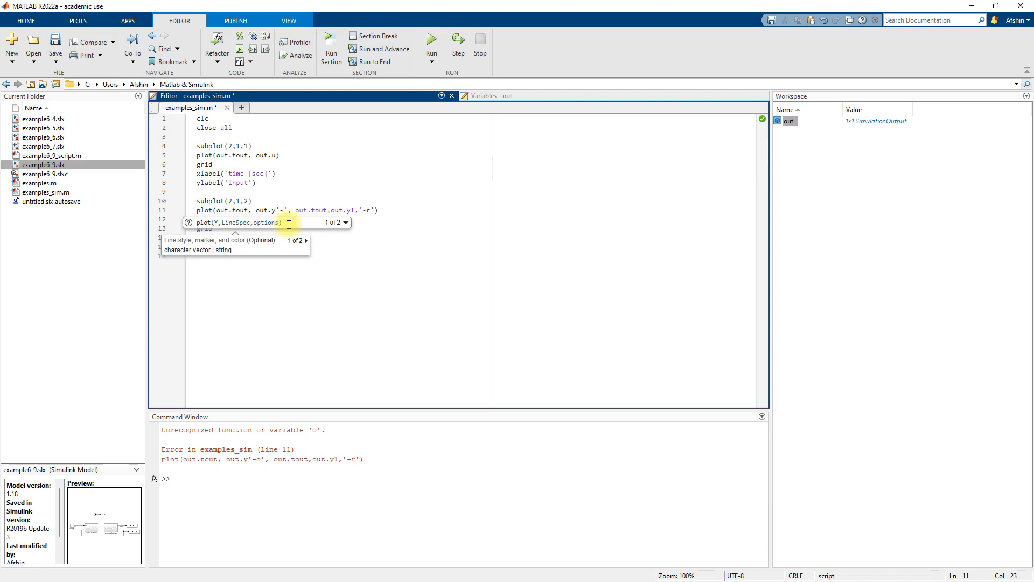
pyautogui.click(276, 212)
pyautogui.write(',')
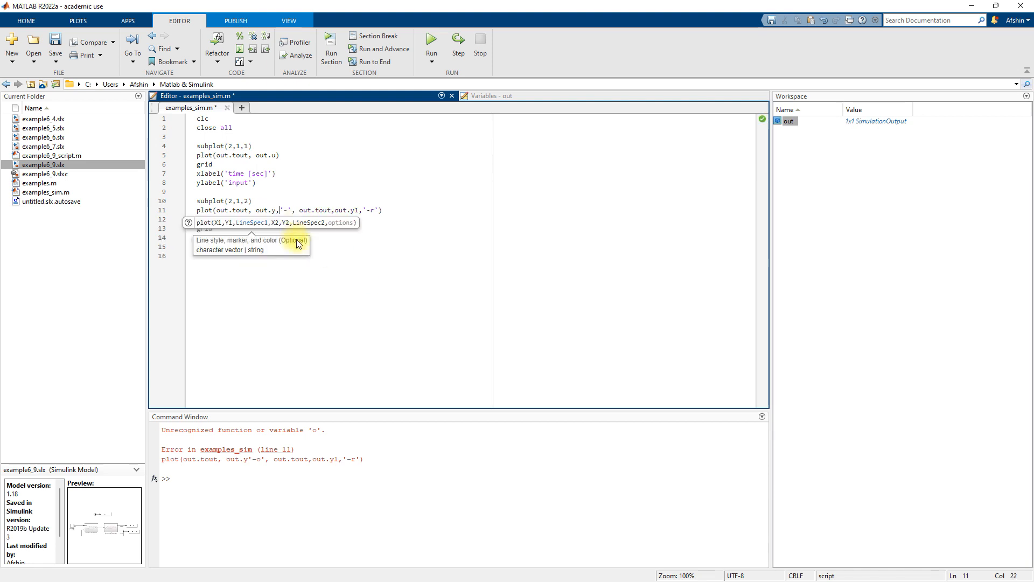
pyautogui.click(285, 211)
pyautogui.write('ob')
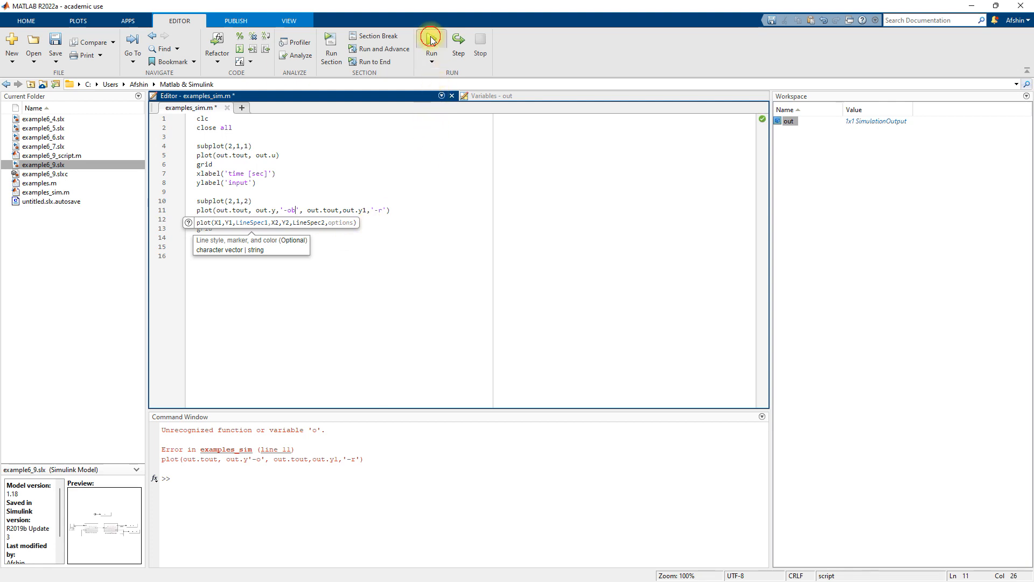
pyautogui.click(431, 39)
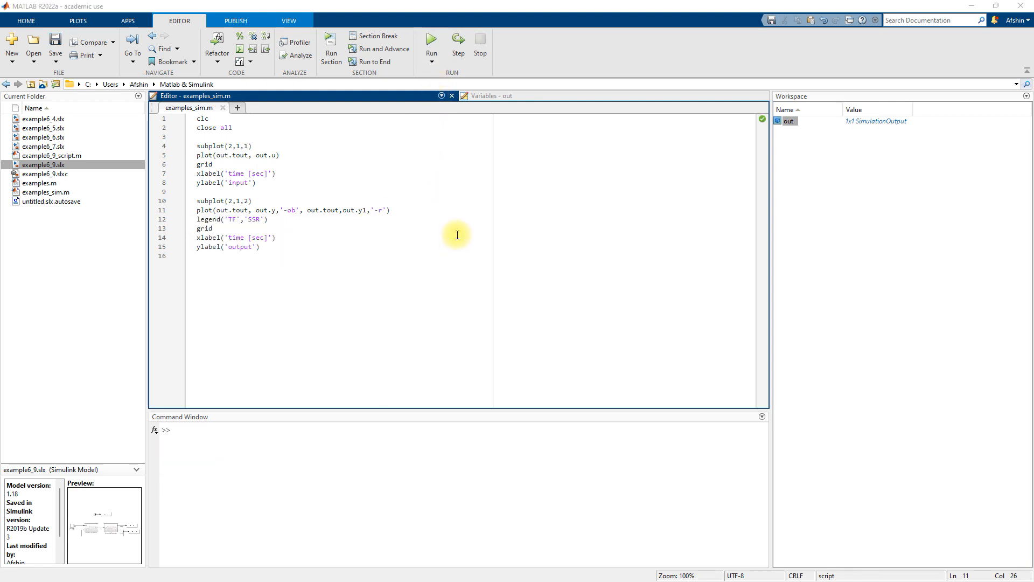
# Enlarge the figure, zoom in on the output curves' peak to compare TF and SSR, and restore the full view and window size.
pyautogui.moveTo(0, 125); pyautogui.dragTo(563, 117)
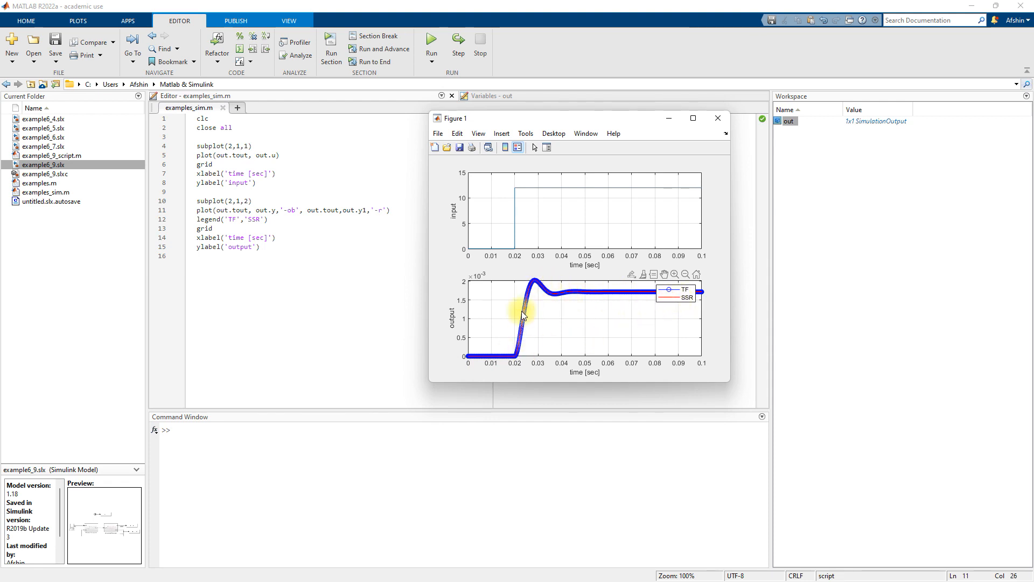
pyautogui.click(694, 118)
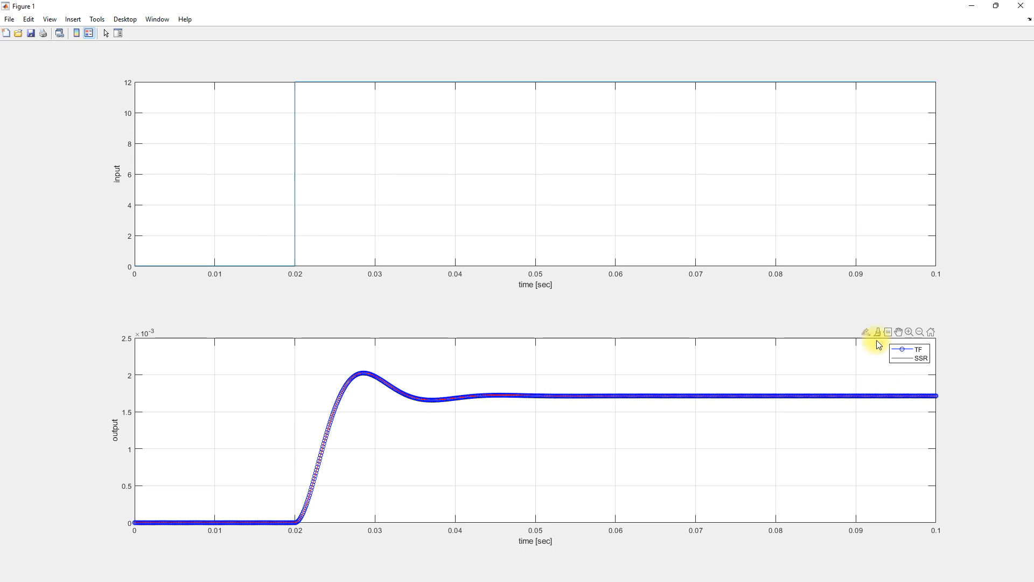
pyautogui.click(909, 334)
pyautogui.moveTo(492, 430); pyautogui.dragTo(334, 353)
pyautogui.moveTo(212, 357); pyautogui.dragTo(459, 483)
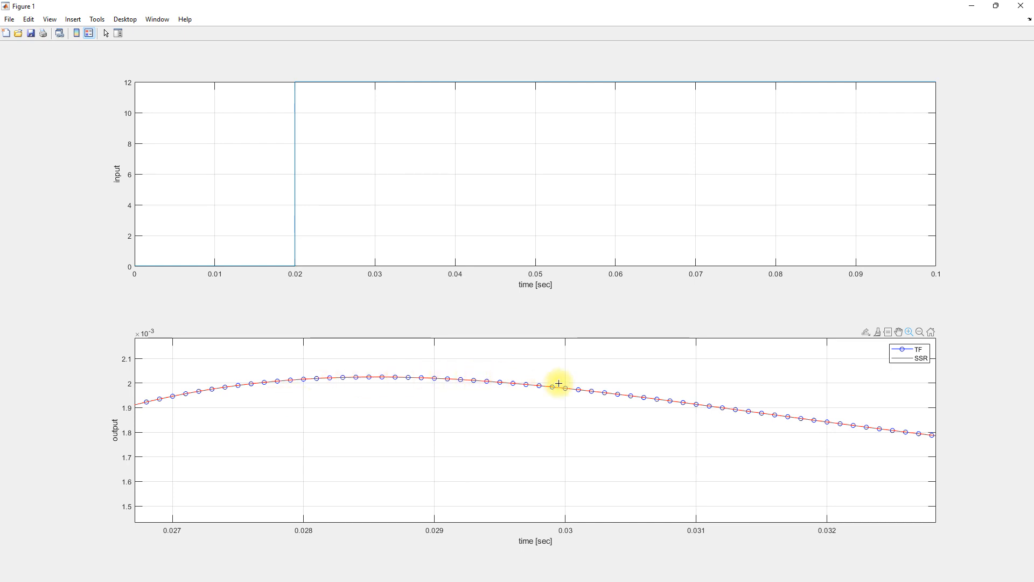
pyautogui.doubleClick(456, 473)
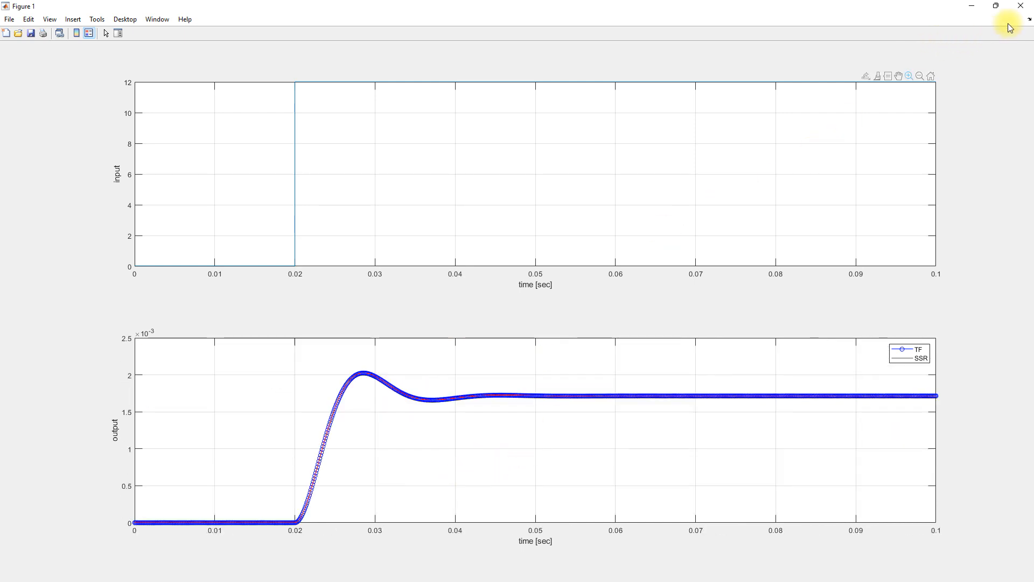
pyautogui.click(996, 5)
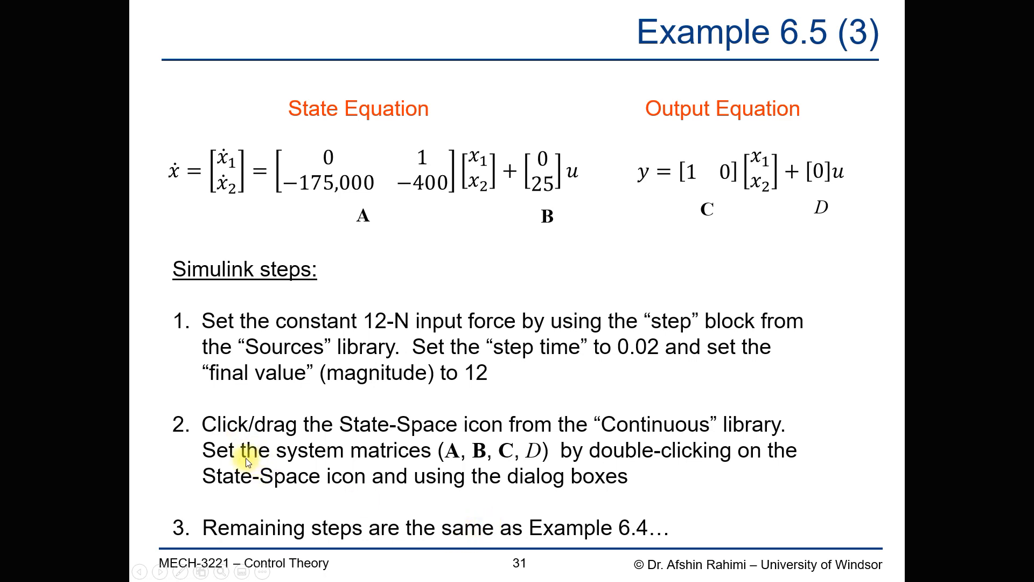
pyautogui.press('Right')
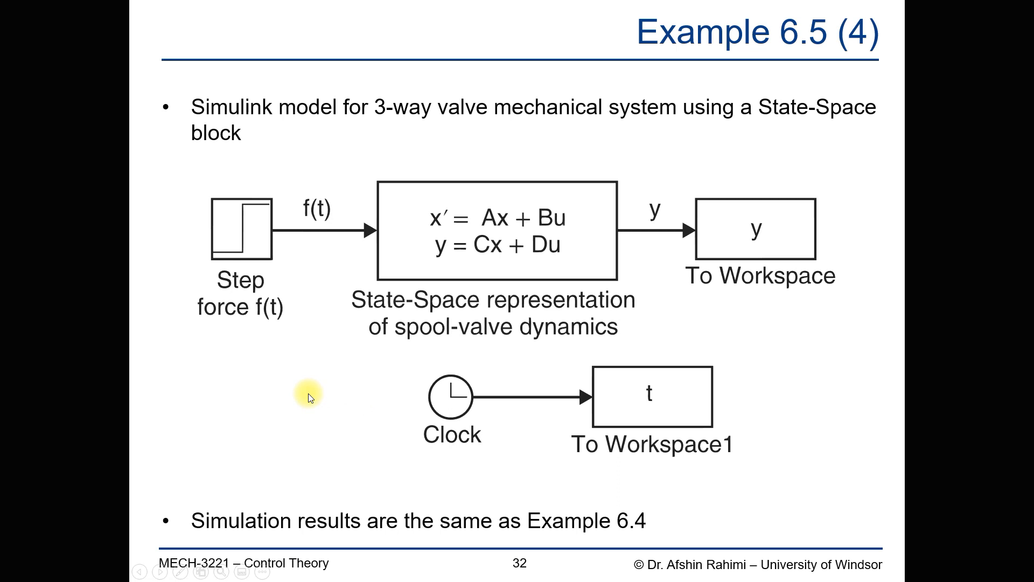
pyautogui.press('Right')
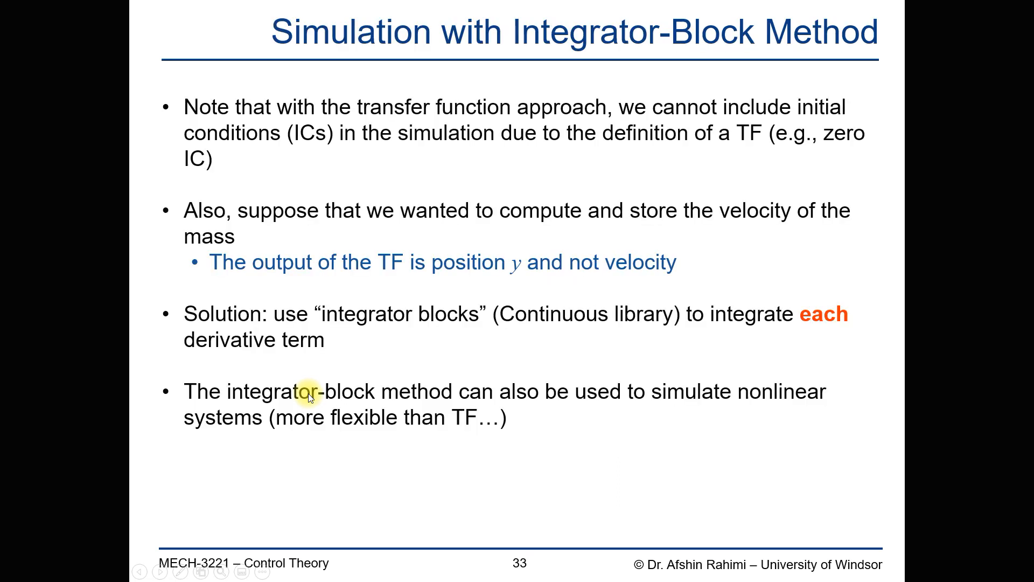
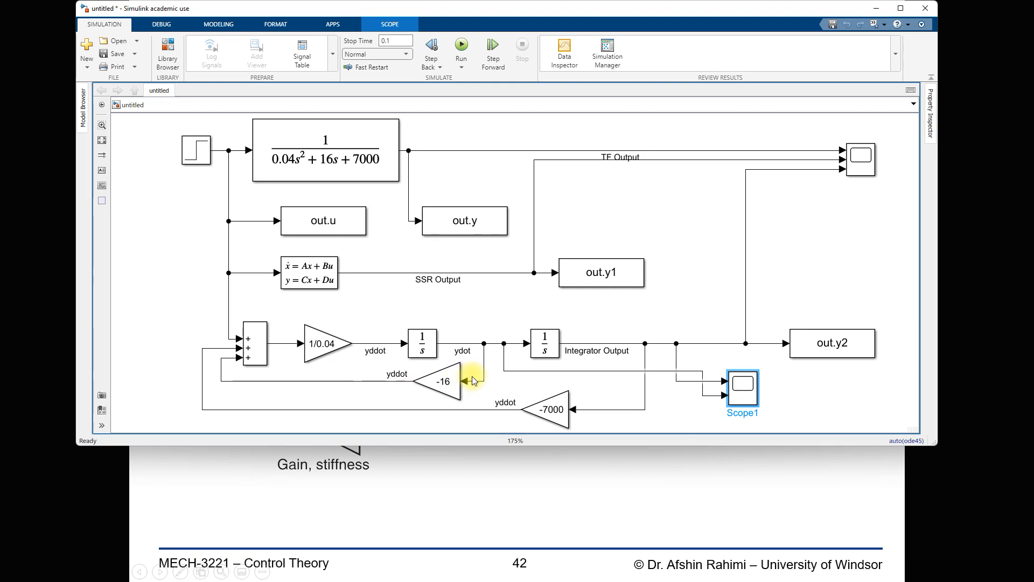
# Enlarge the model window and place a copy of the integrator loop, with its sum, gains and integrators, directly below the original.
pyautogui.moveTo(492, 446); pyautogui.dragTo(533, 574)
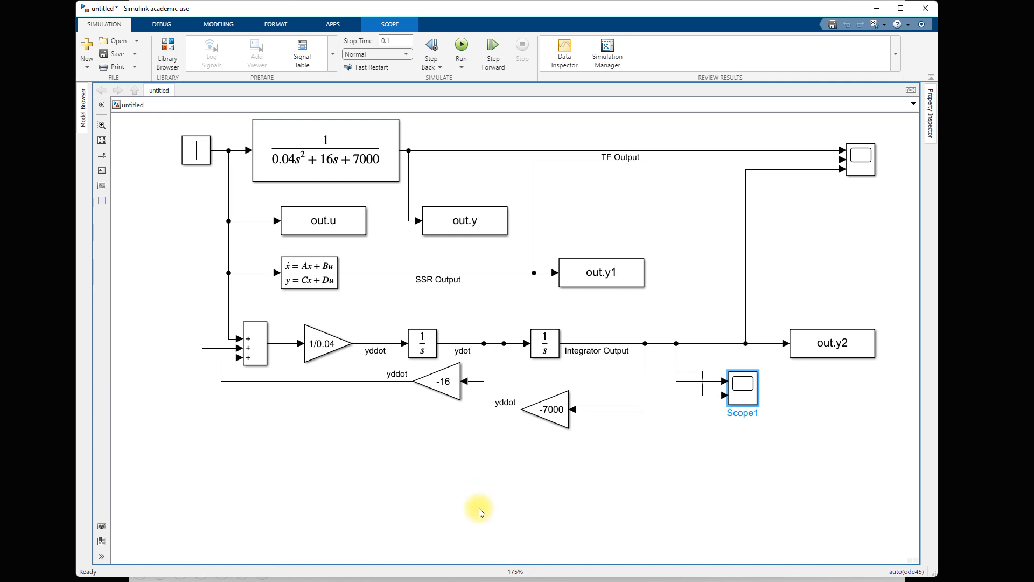
pyautogui.click(307, 504)
pyautogui.moveTo(176, 495); pyautogui.dragTo(625, 327)
pyautogui.hotkey('ctrl', 'c')
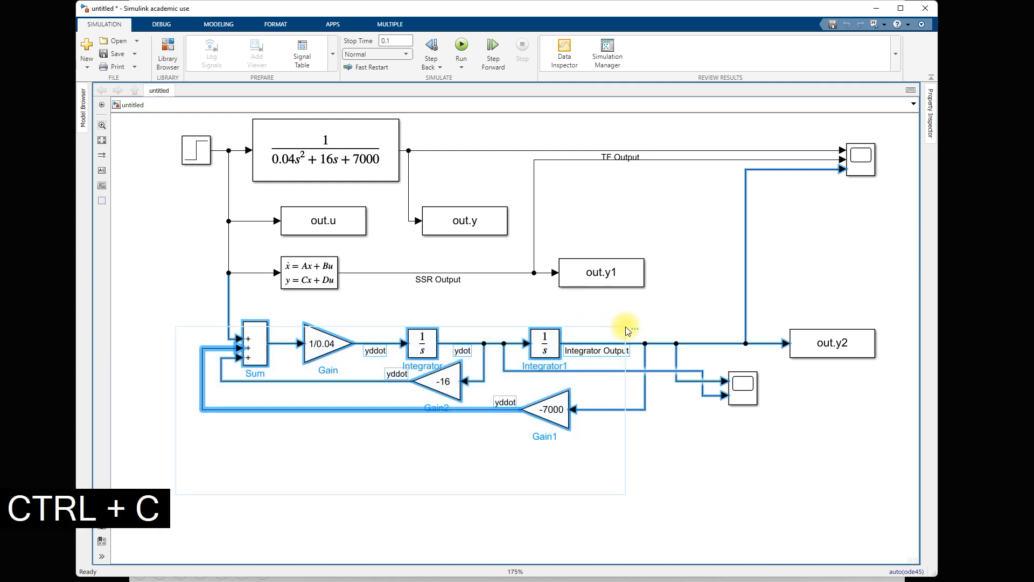
pyautogui.hotkey('ctrl', 'v')
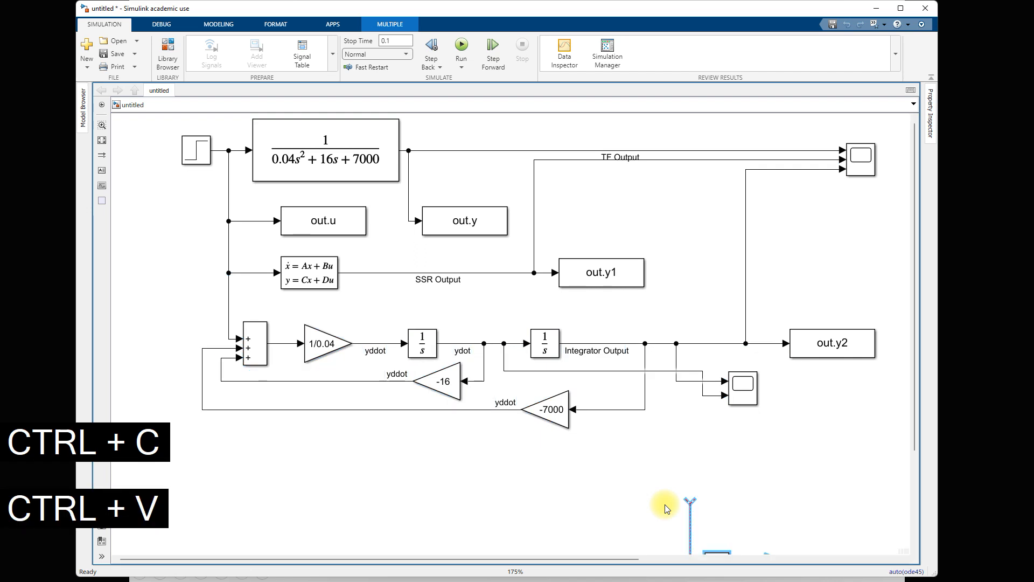
pyautogui.moveTo(914, 266); pyautogui.dragTo(920, 388)
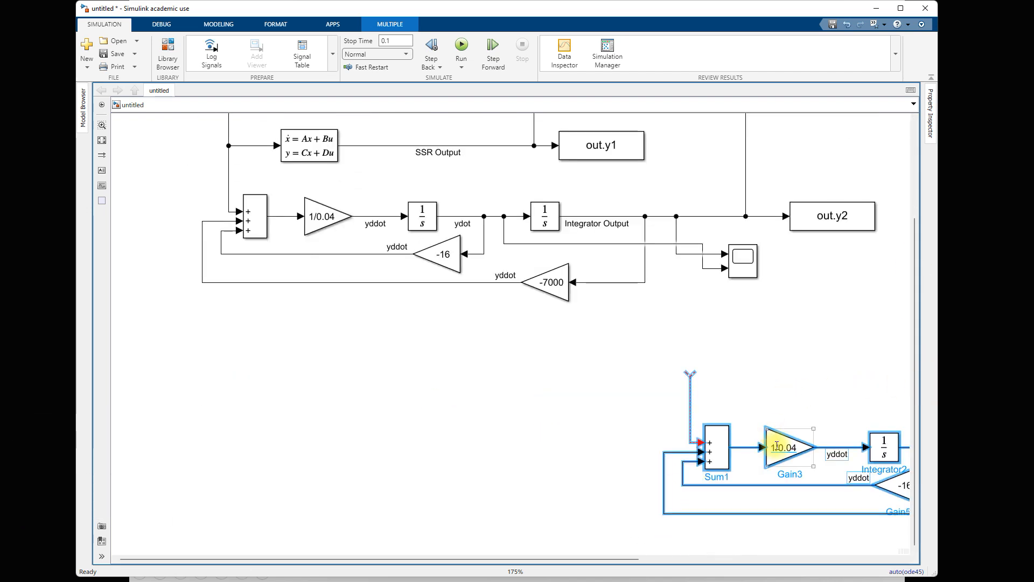
pyautogui.moveTo(718, 439); pyautogui.dragTo(239, 363)
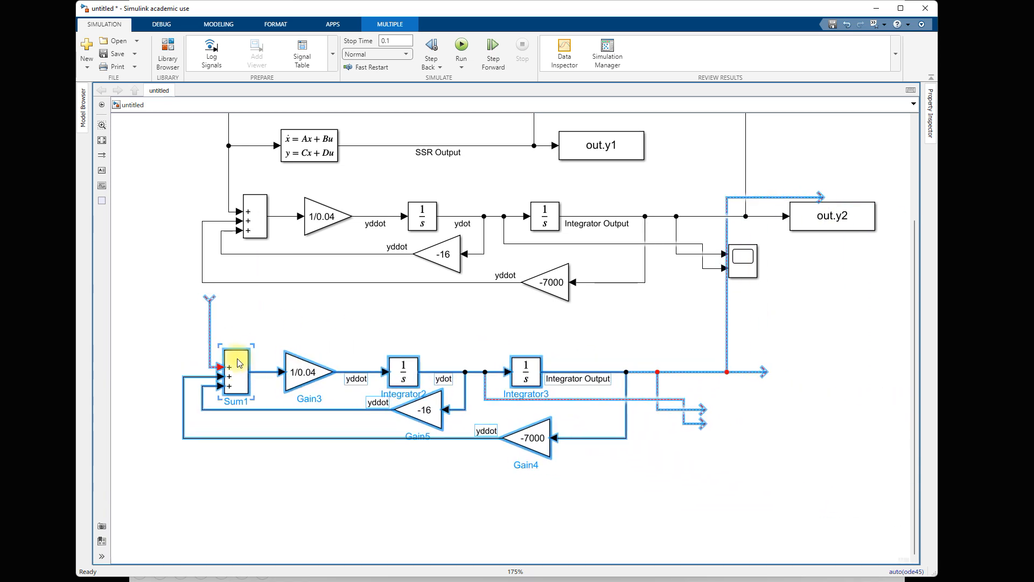
pyautogui.click(338, 323)
# Connect the first input of the copied Sum block to the step input signal, shifting the line's vertical segment outward.
pyautogui.scroll(1, 371, 386)
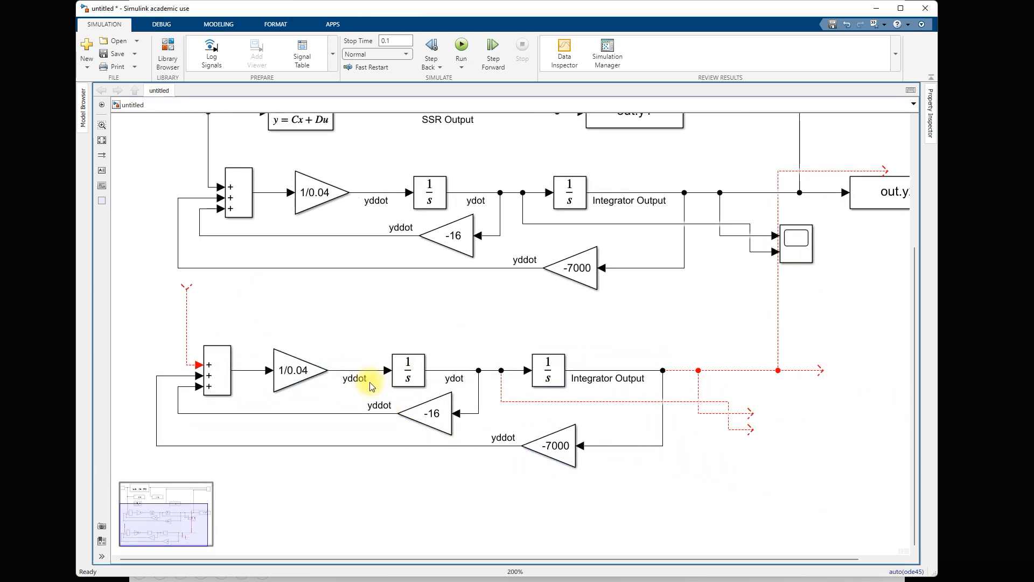
pyautogui.scroll(-1, 372, 387)
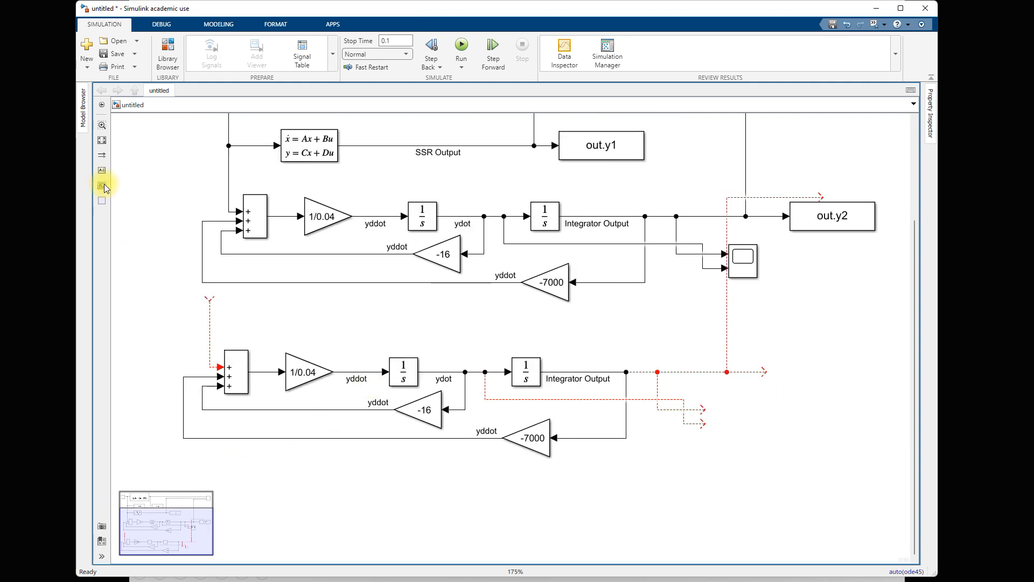
pyautogui.click(101, 140)
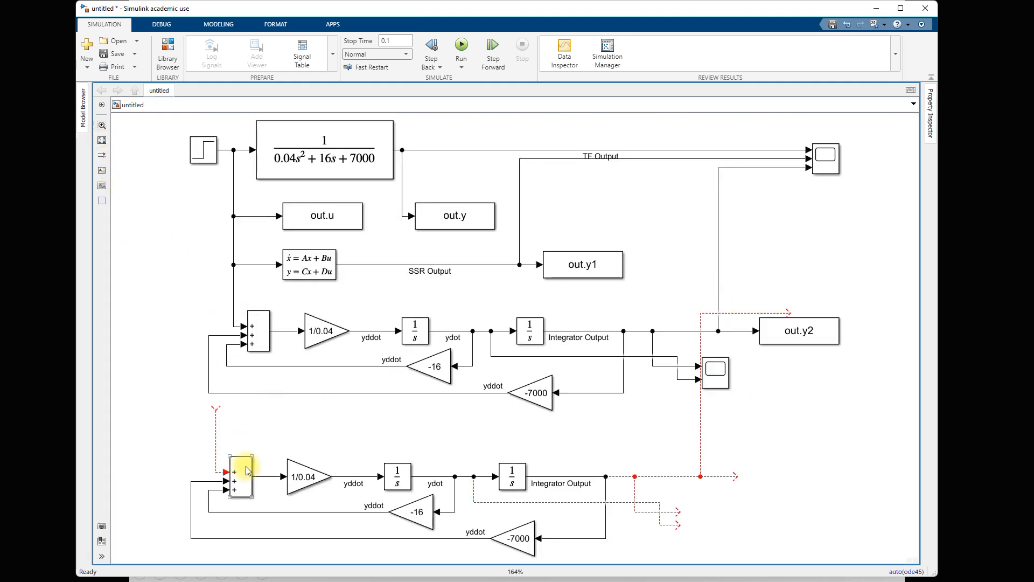
pyautogui.click(216, 427)
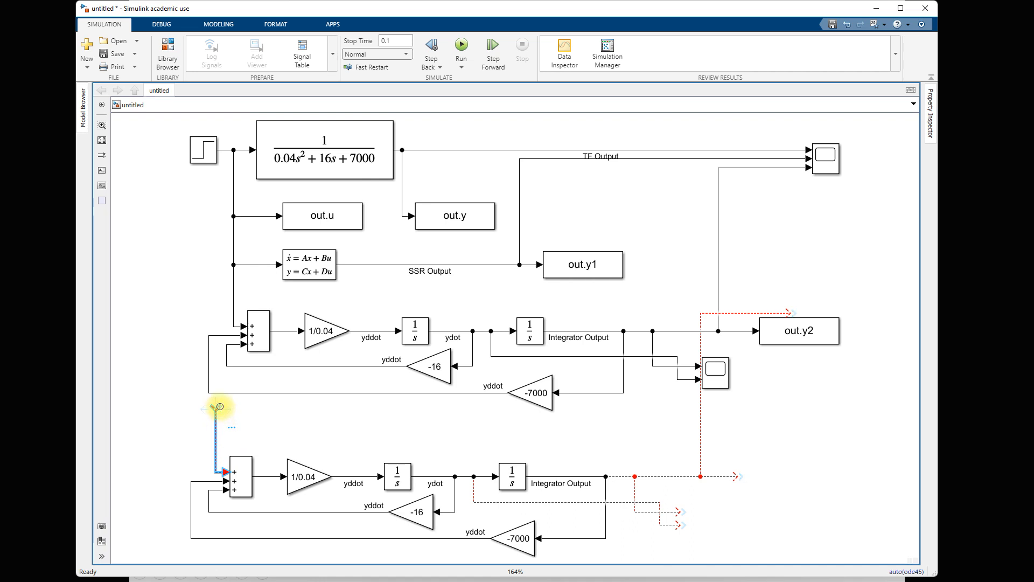
pyautogui.moveTo(218, 410); pyautogui.dragTo(233, 293)
pyautogui.moveTo(232, 411); pyautogui.dragTo(192, 402)
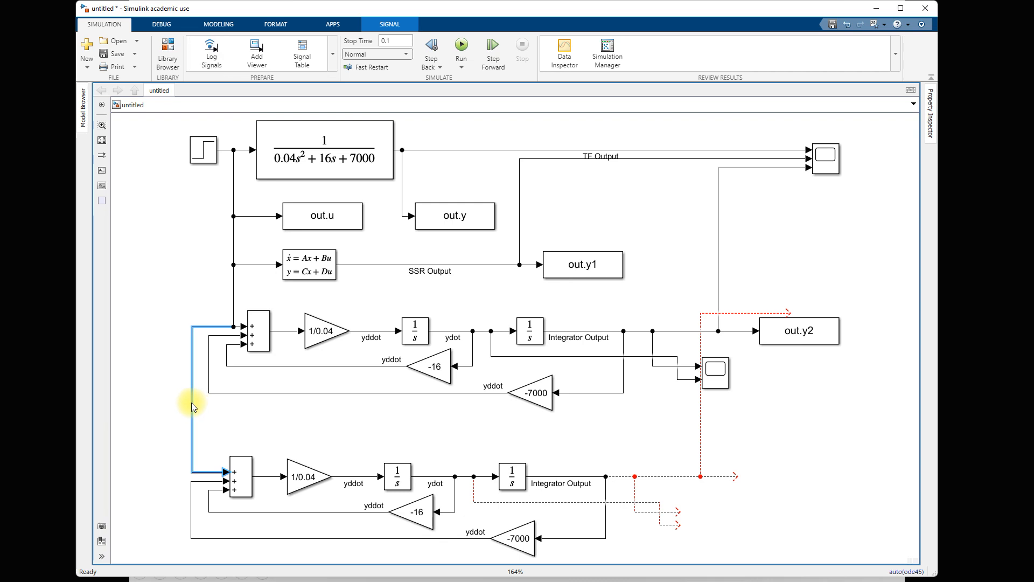
# Add a fourth positive input to the copied Sum block by setting its list of signs to |++++.
pyautogui.doubleClick(237, 480)
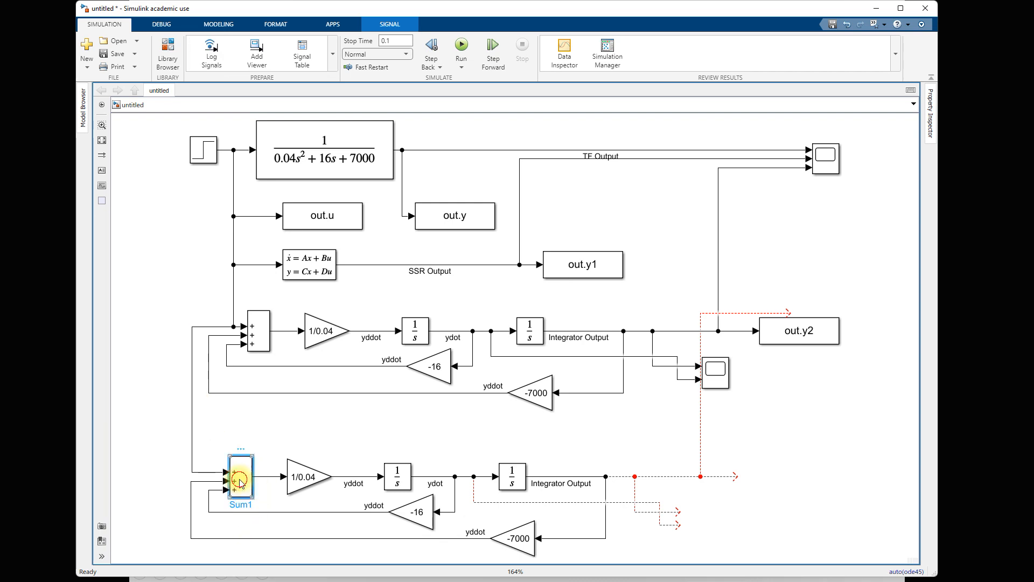
pyautogui.doubleClick(296, 457)
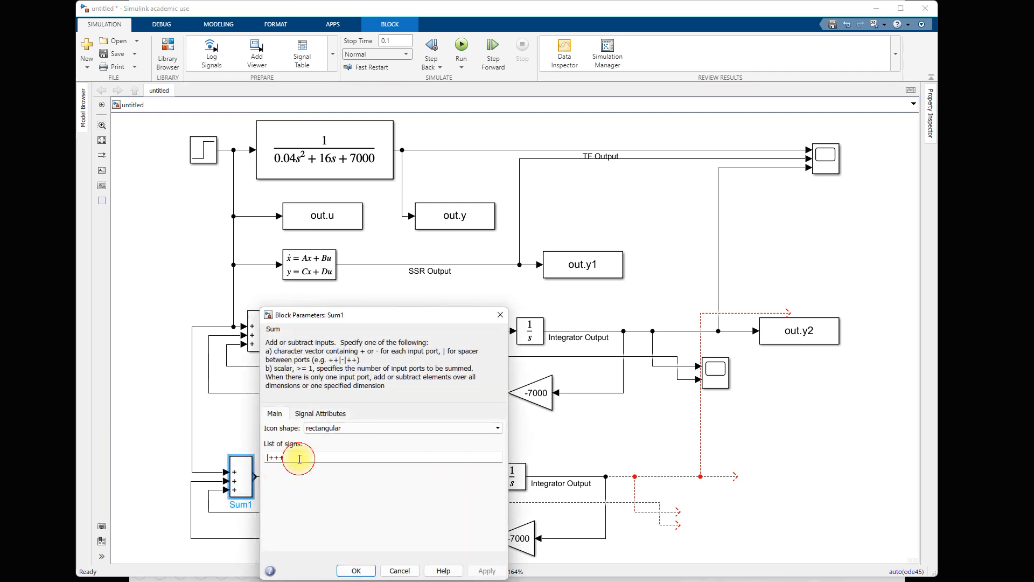
pyautogui.write('+')
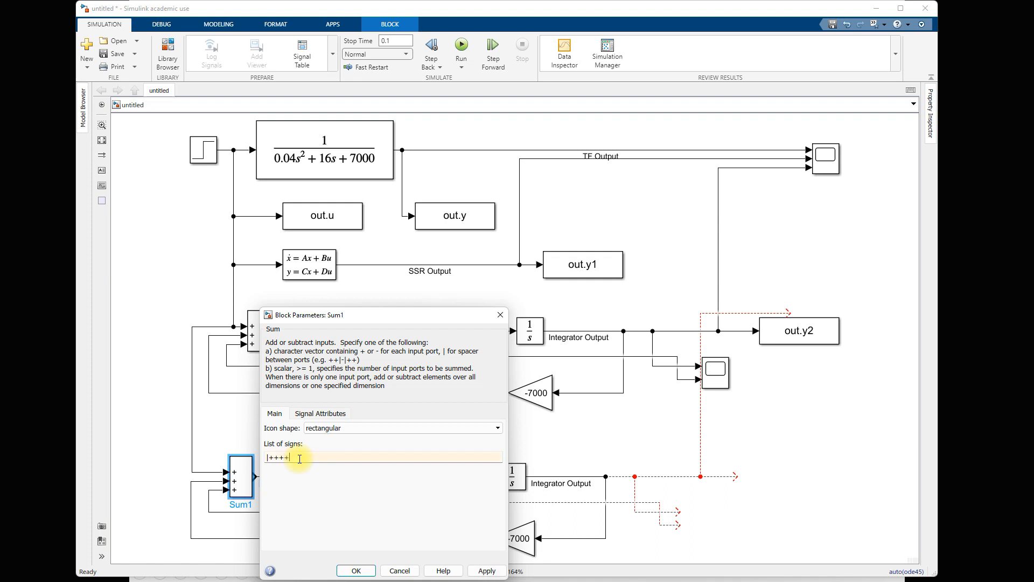
pyautogui.click(360, 570)
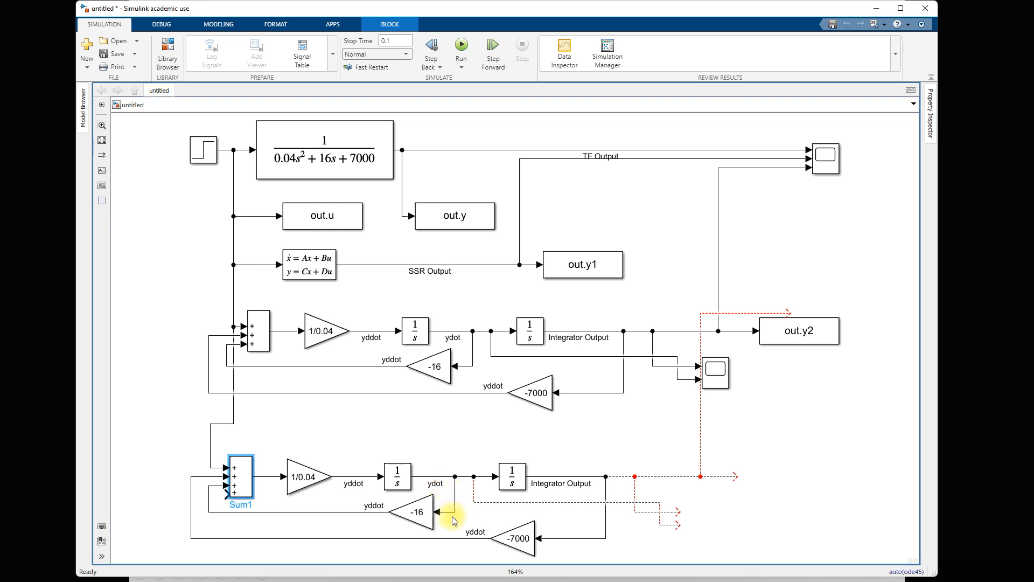
# Move the whole copied integrator loop slightly up, closer to the original loop.
pyautogui.moveTo(157, 420); pyautogui.dragTo(609, 546)
pyautogui.press('Up')
pyautogui.press('Up')
pyautogui.press('Up')
pyautogui.press('Up')
pyautogui.press('Up')
pyautogui.press('Up')
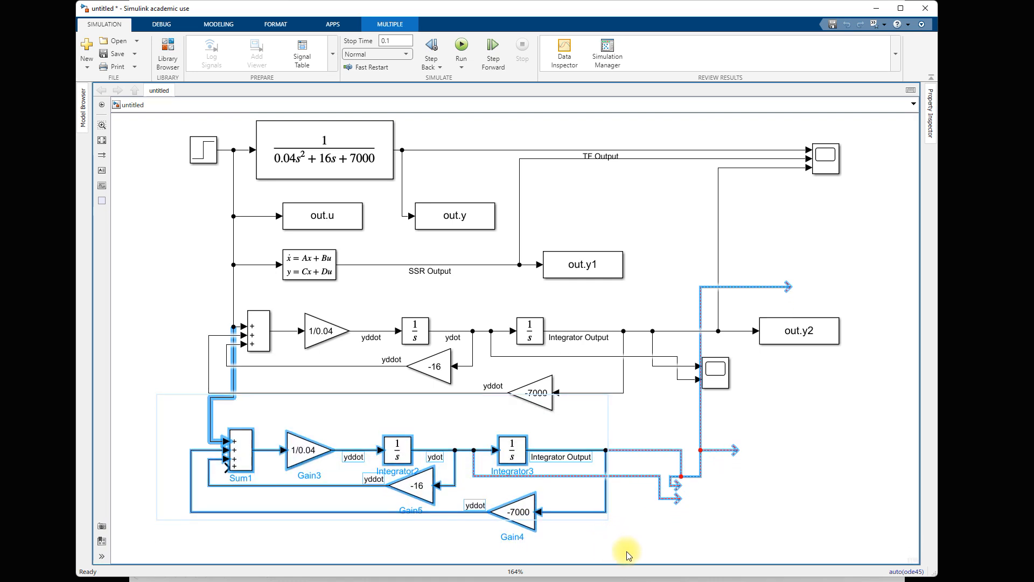
pyautogui.click(718, 480)
# Delete the unconnected signal branches at the output side of the copied integrator loop.
pyautogui.click(701, 444)
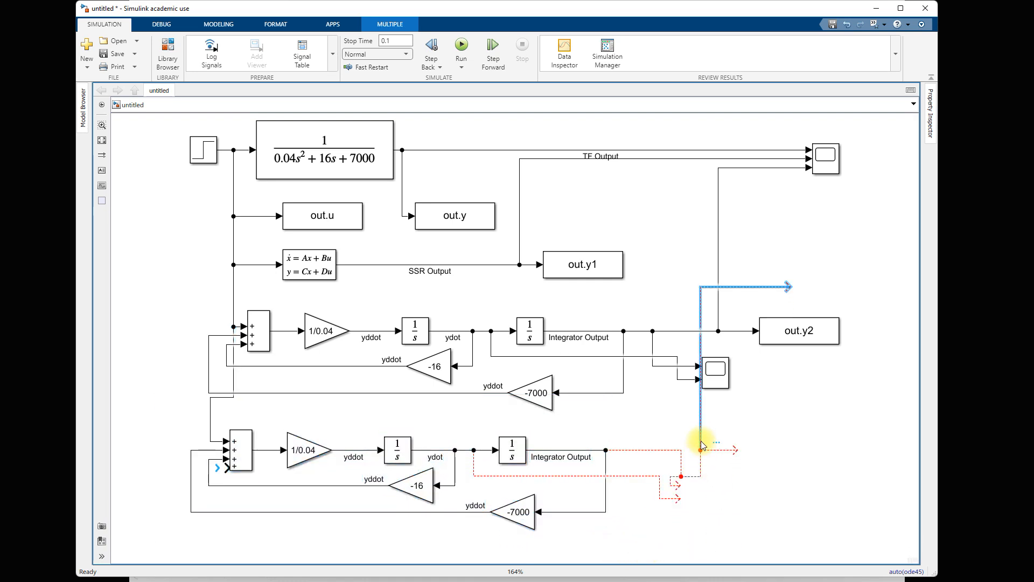
pyautogui.press('Delete')
pyautogui.click(665, 450)
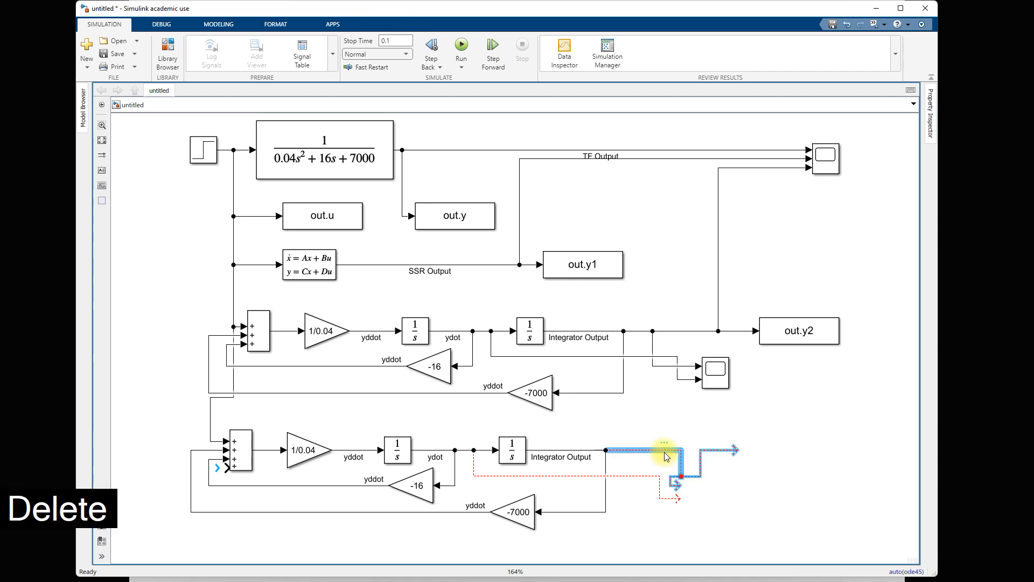
pyautogui.press('Delete')
pyautogui.click(651, 475)
pyautogui.press('Delete')
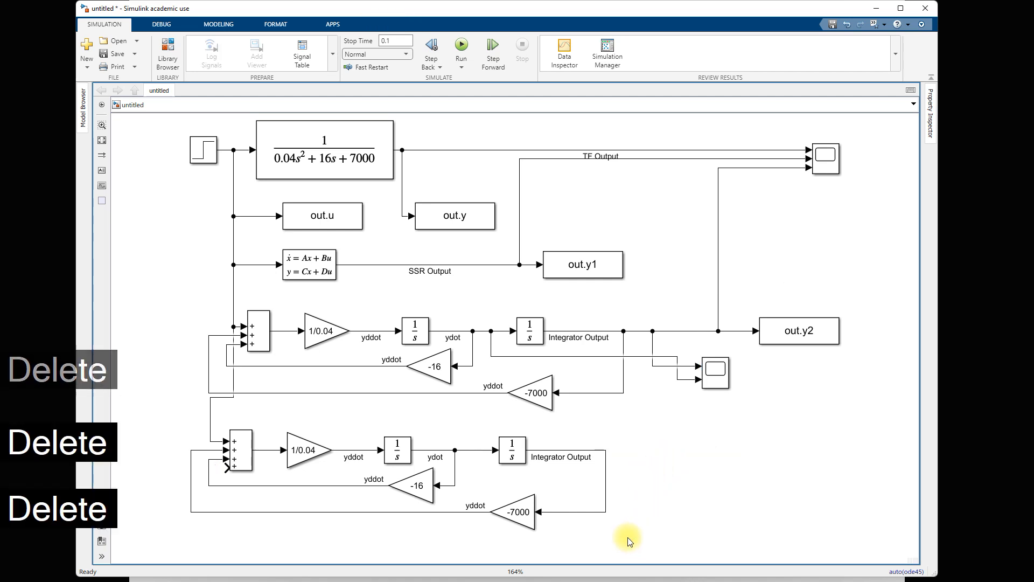
# Lower the -7000 gain of the copied loop and duplicate its -16 gain into the space above the lower feedback line.
pyautogui.moveTo(522, 517); pyautogui.dragTo(521, 523)
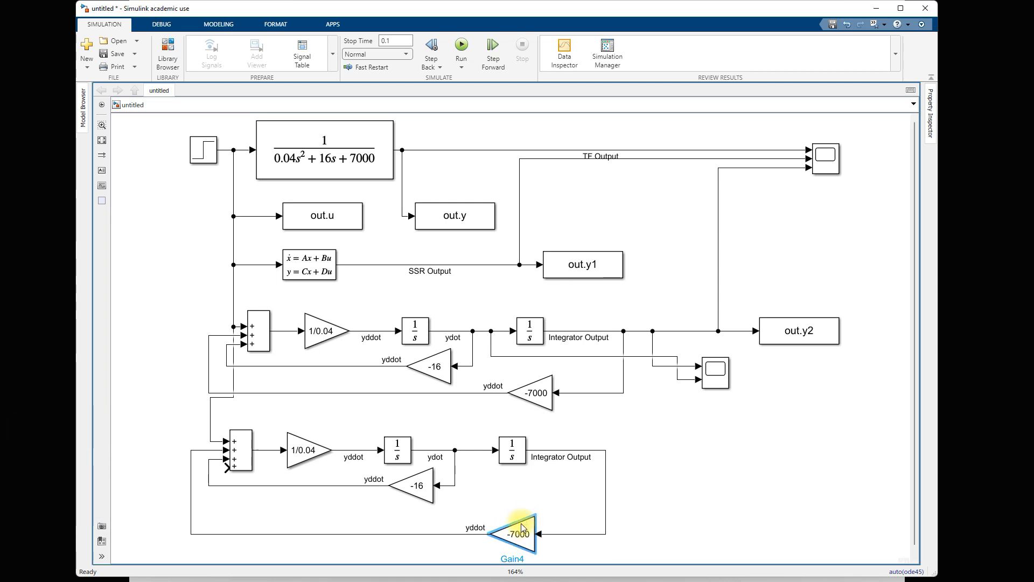
pyautogui.click(674, 509)
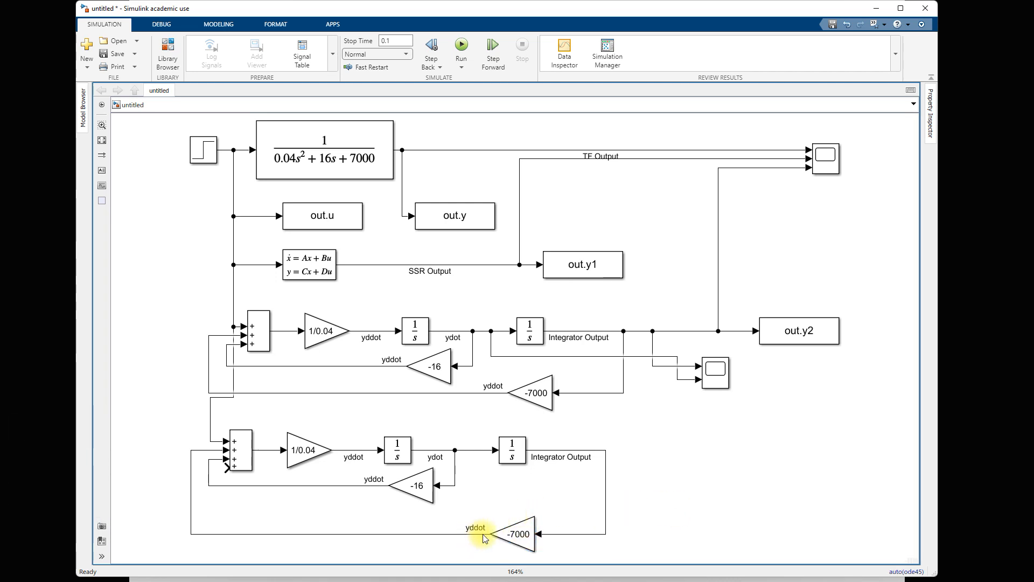
pyautogui.click(418, 486)
pyautogui.moveTo(424, 481); pyautogui.dragTo(297, 512)
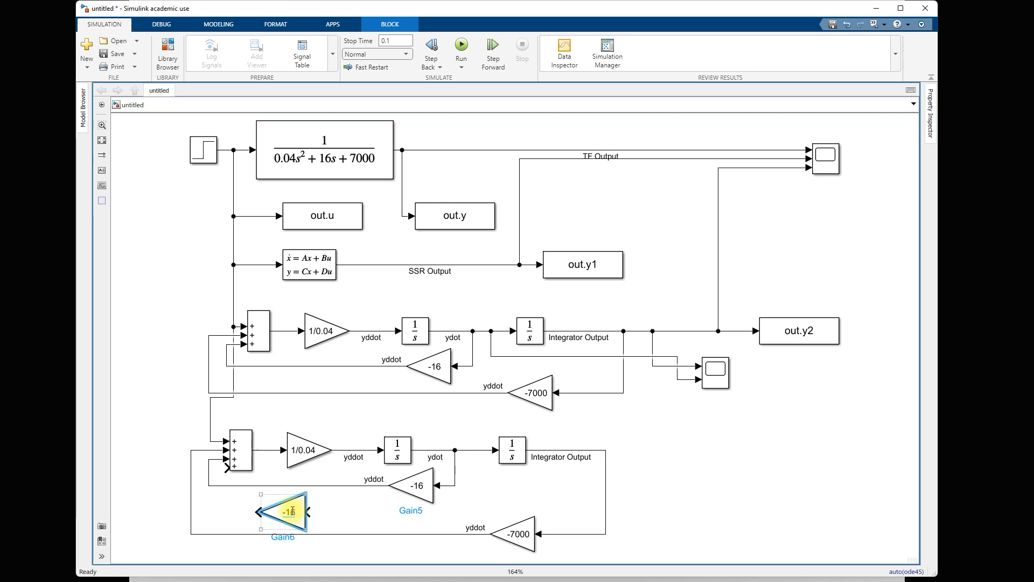
# Set the gain of the unconnected duplicate gain block to -0.4.
pyautogui.doubleClick(297, 513)
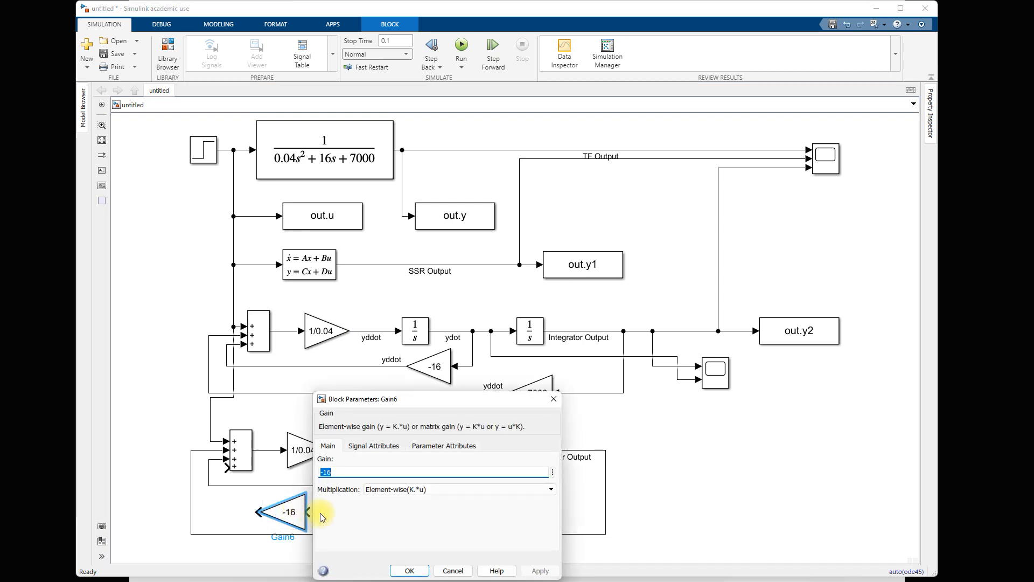
pyautogui.write('-0.4')
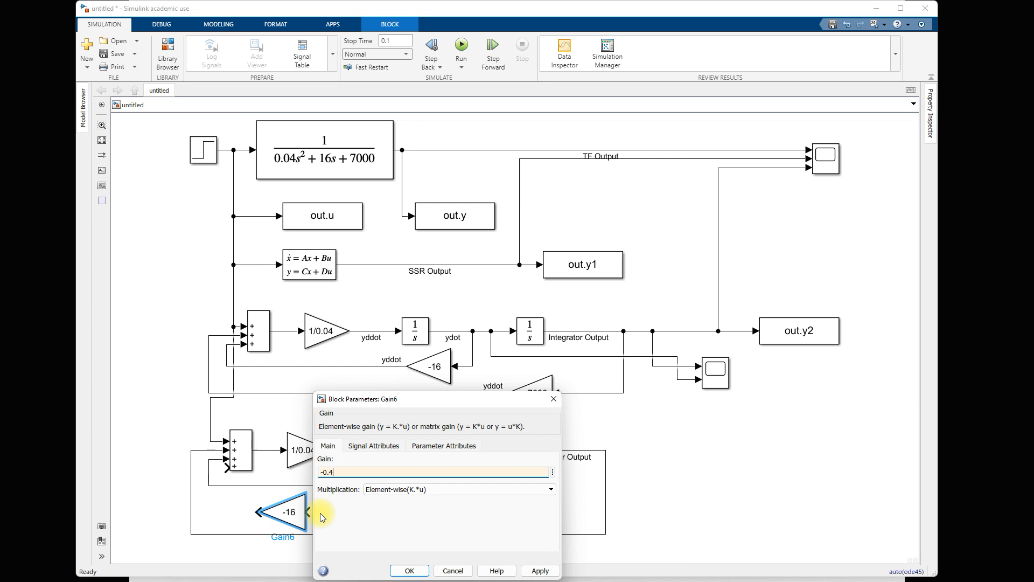
pyautogui.click(406, 570)
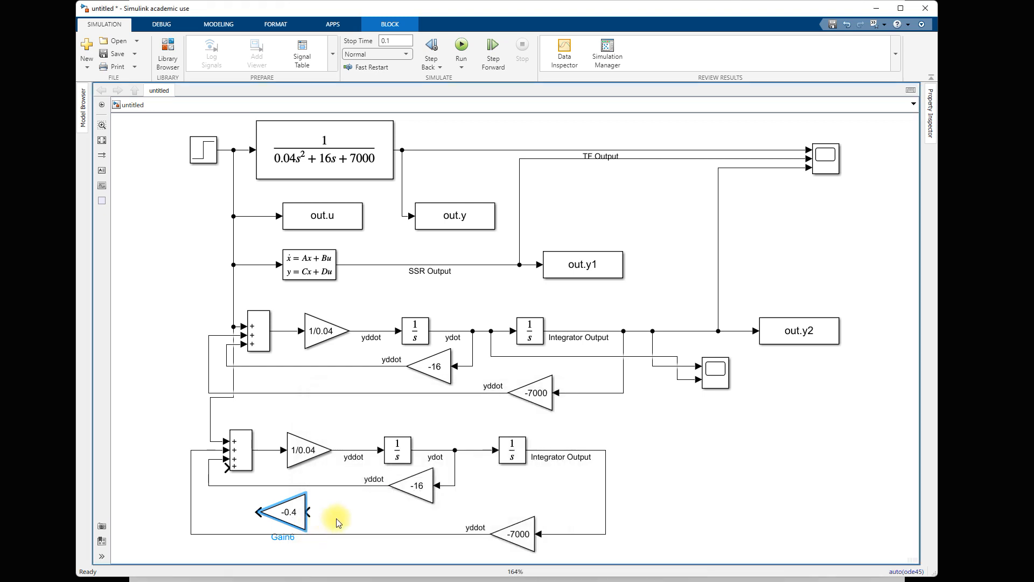
# Insert a Sign block in the empty area beside the copied integrator loop.
pyautogui.doubleClick(688, 483)
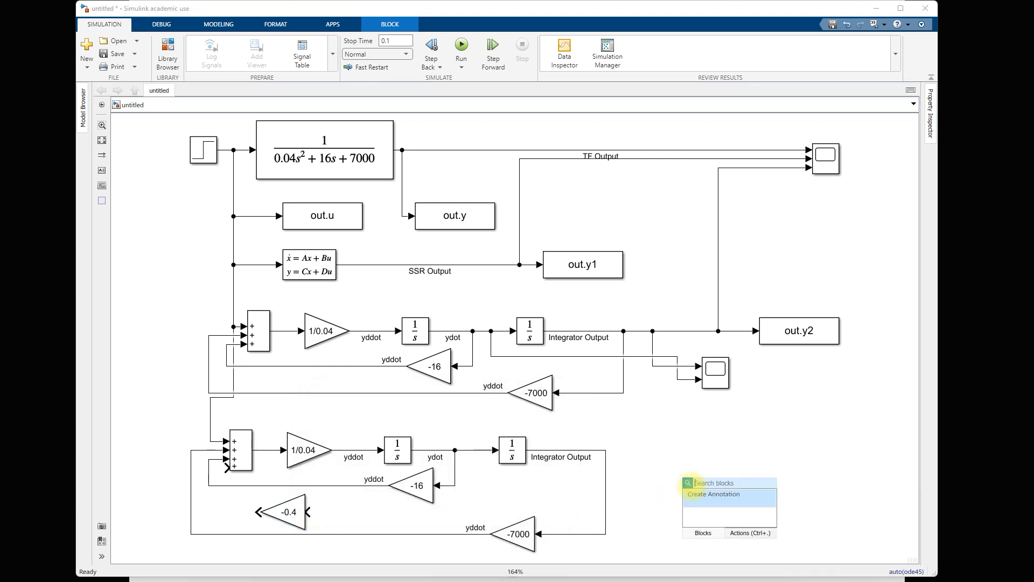
pyautogui.write('sign')
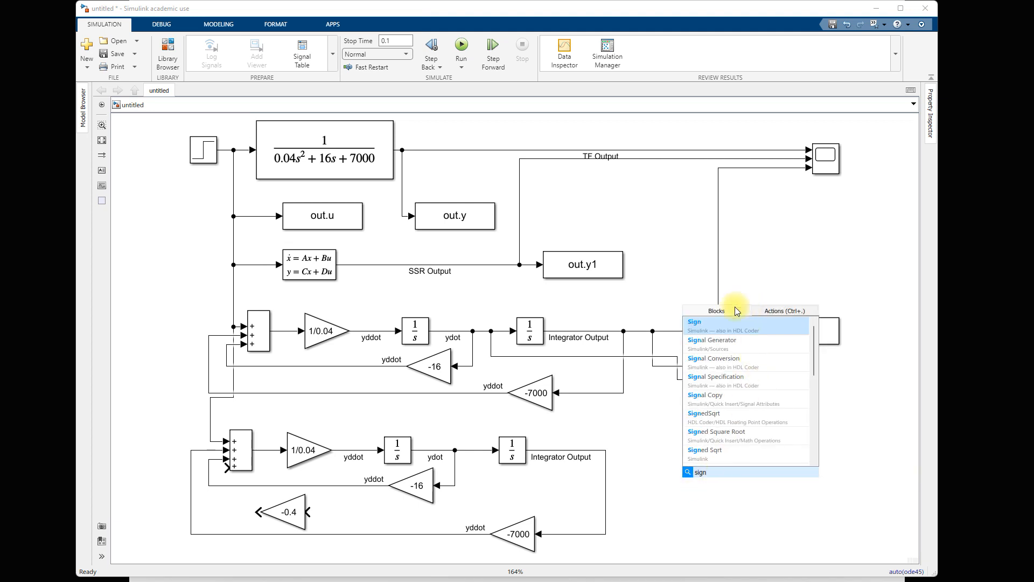
pyautogui.click(695, 323)
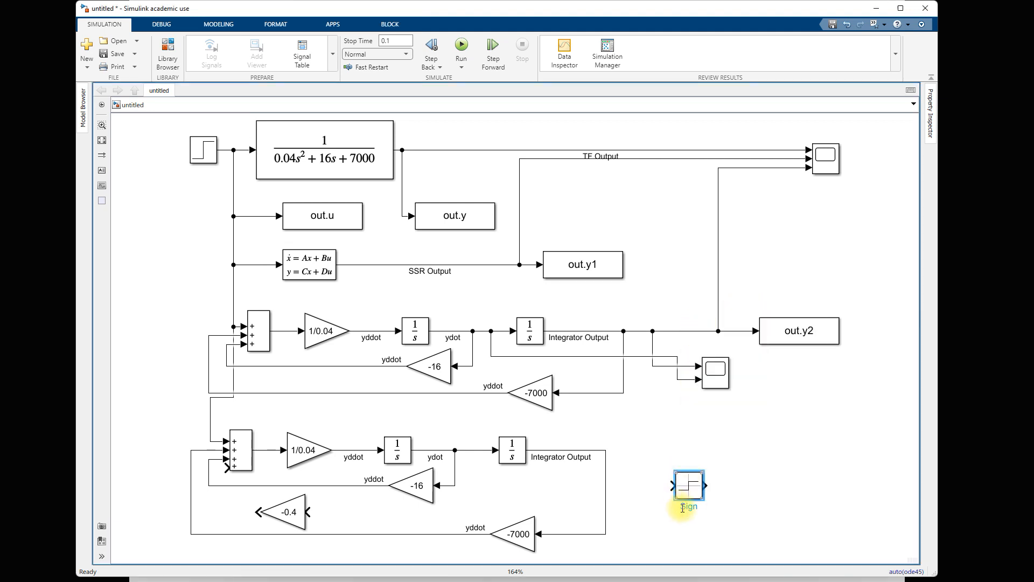
# Flip the Sign block, place it beside the -0.4 gain and wire it between the copied loop's ydot signal and the gain's input.
pyautogui.click(693, 489)
pyautogui.rightClick(693, 489)
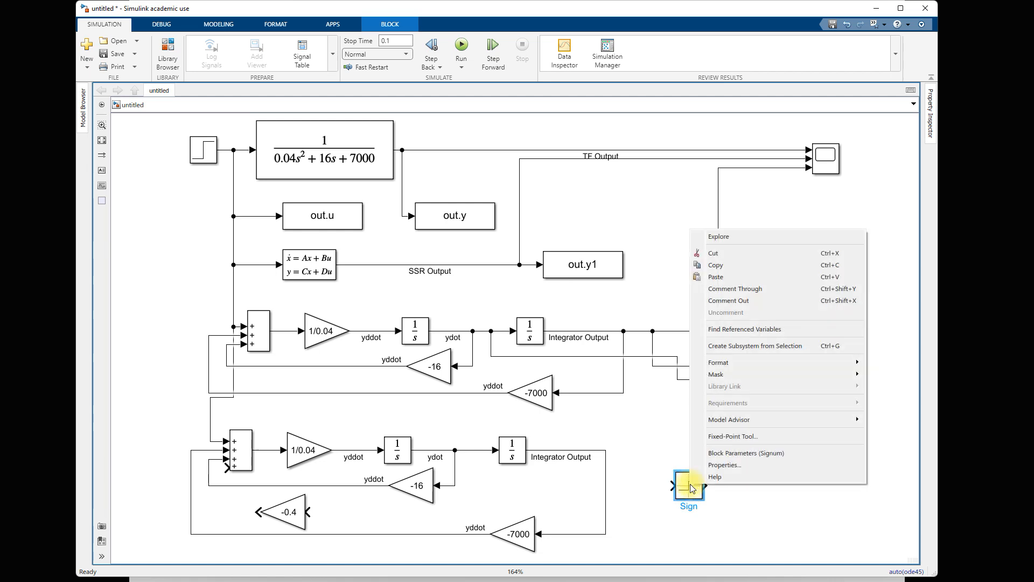
pyautogui.moveTo(752, 364)
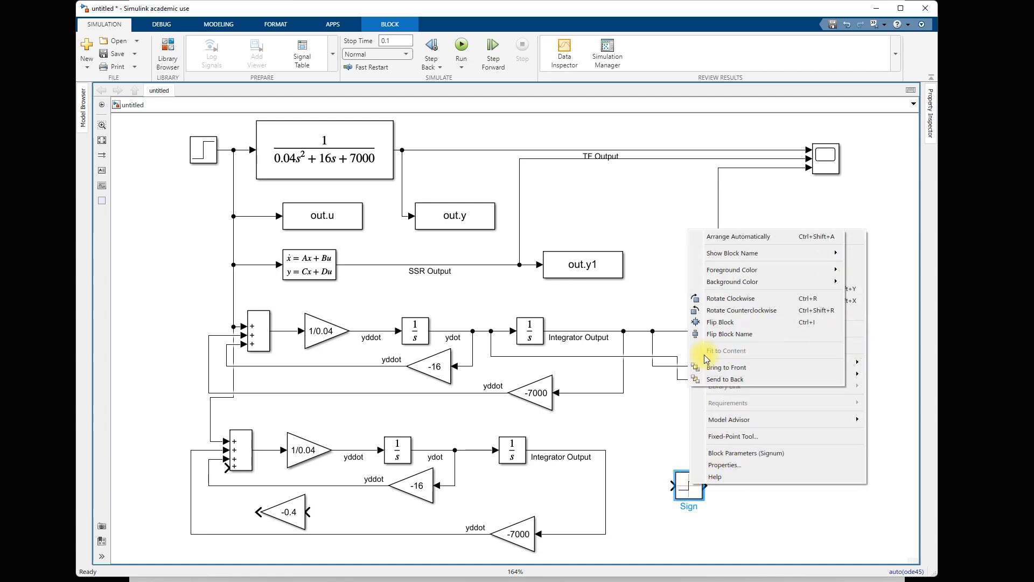
pyautogui.click(706, 321)
pyautogui.moveTo(697, 488)
pyautogui.mouseDown()
pyautogui.moveTo(309, 512)
pyautogui.moveTo(439, 513)
pyautogui.moveTo(474, 468)
pyautogui.moveTo(471, 450)
pyautogui.mouseUp()
pyautogui.click(362, 511)
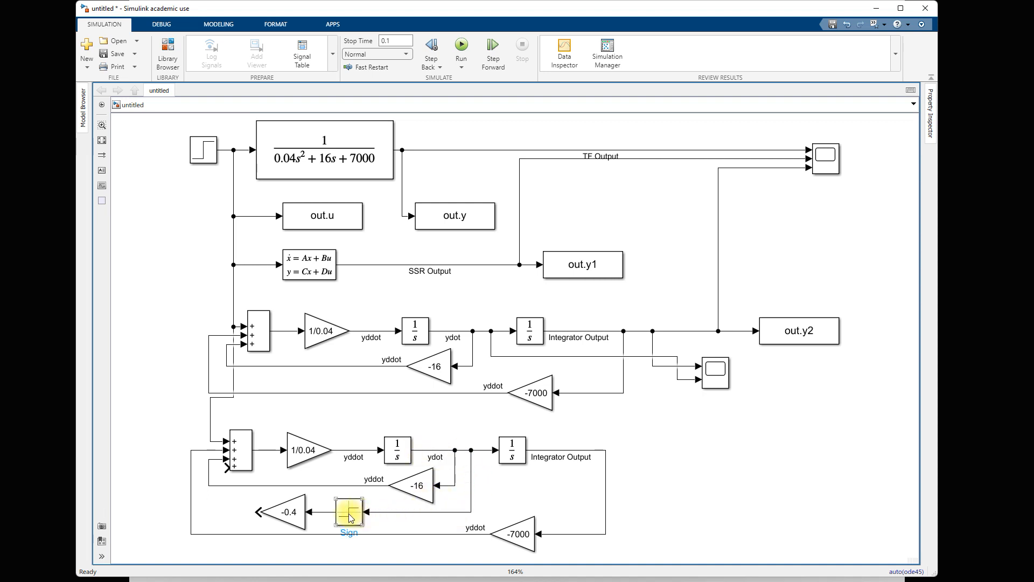
# Connect the -0.4 gain's output to the free fourth input of the copied loop's sum block.
pyautogui.click(327, 521)
pyautogui.click(287, 522)
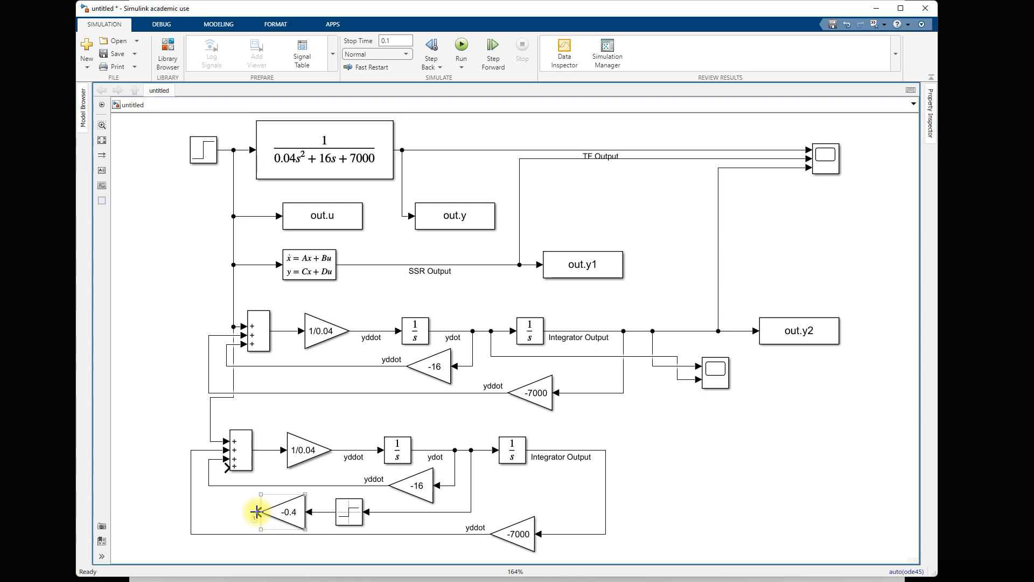
pyautogui.moveTo(257, 511)
pyautogui.mouseDown()
pyautogui.moveTo(226, 492)
pyautogui.moveTo(226, 466)
pyautogui.mouseUp()
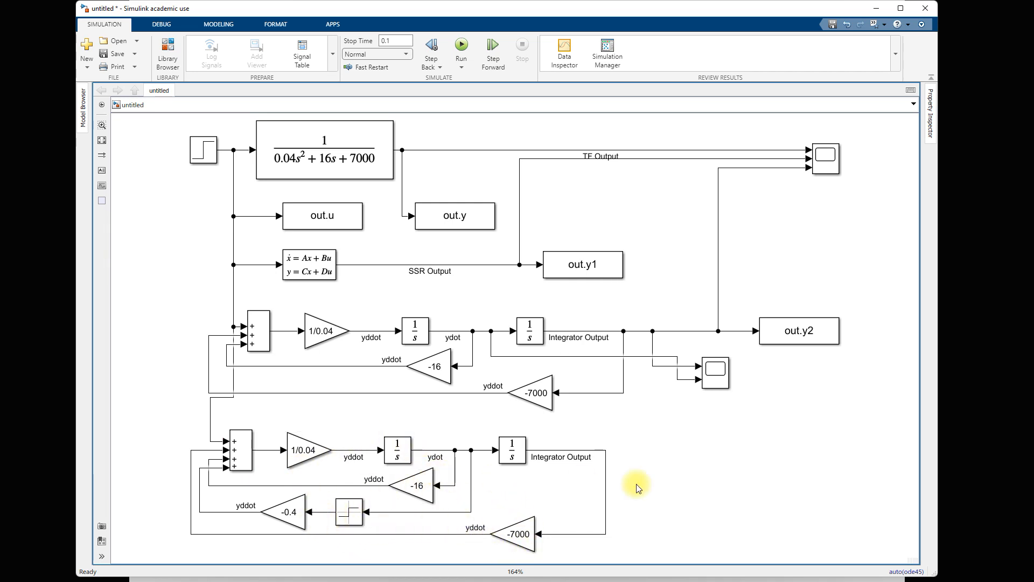
# Rename the original loop's output signal to Integrator Output L and the copied loop's output signal to Integrator Output N.
pyautogui.click(602, 338)
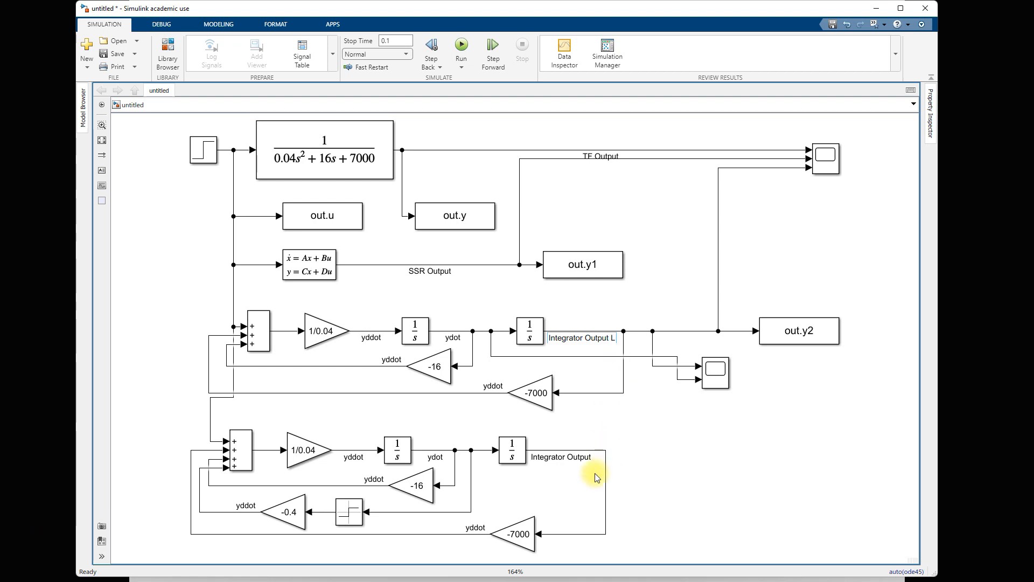
pyautogui.click(591, 458)
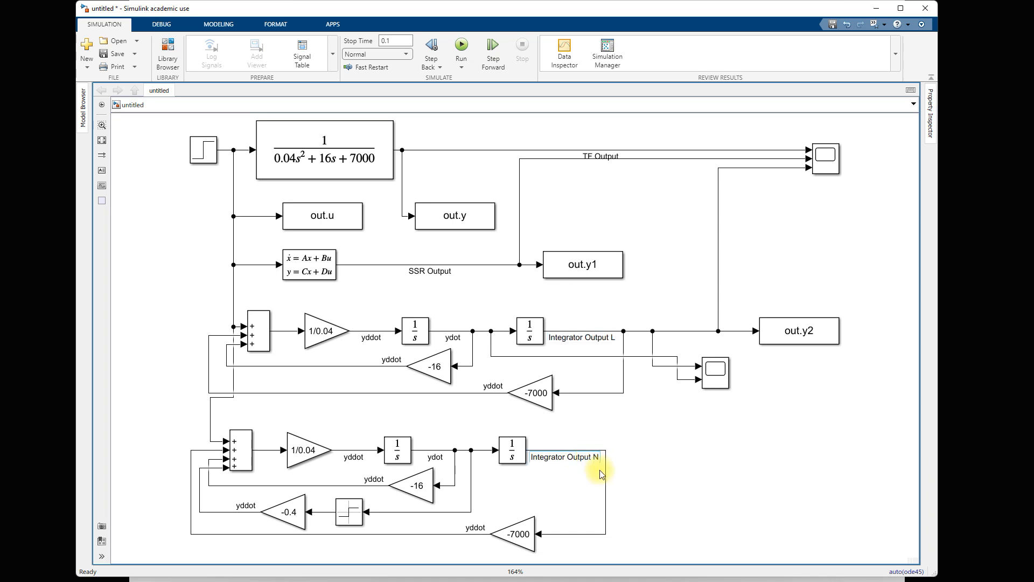
pyautogui.click(624, 480)
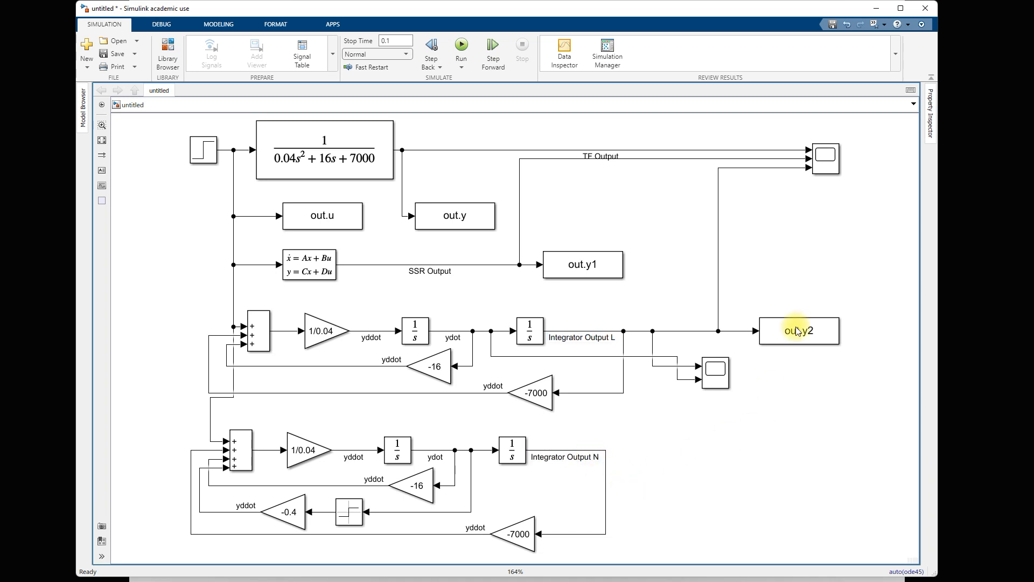
# Set the number of input ports of the Scope showing the TF Output to 4 and connect the new port to Integrator Output N.
pyautogui.doubleClick(826, 157)
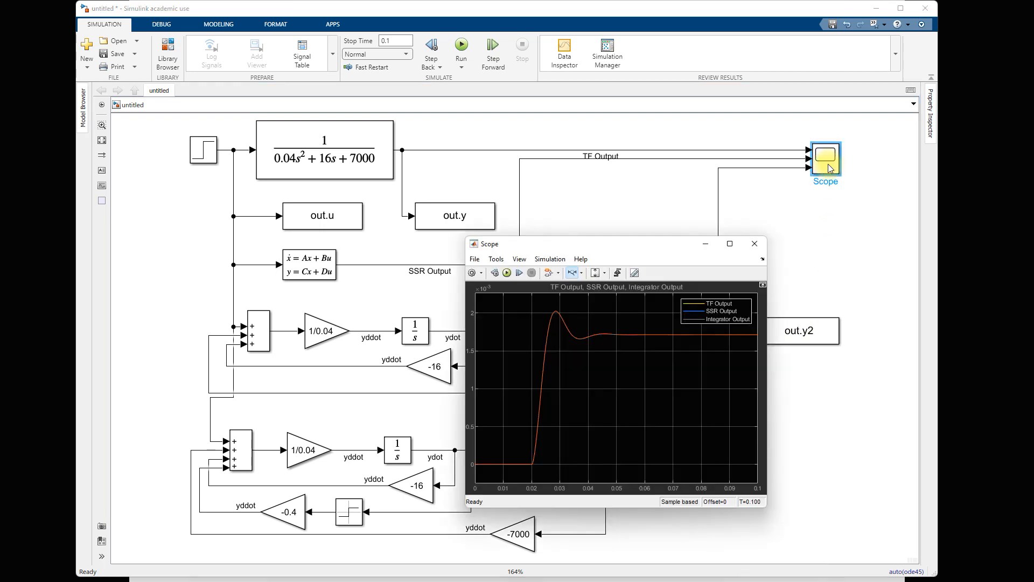
pyautogui.click(471, 273)
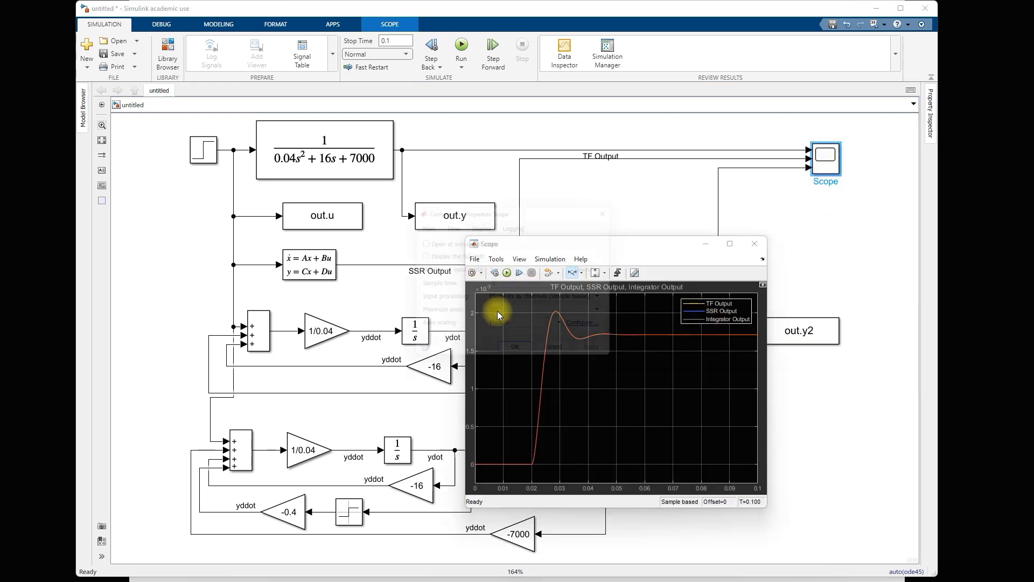
pyautogui.doubleClick(505, 269)
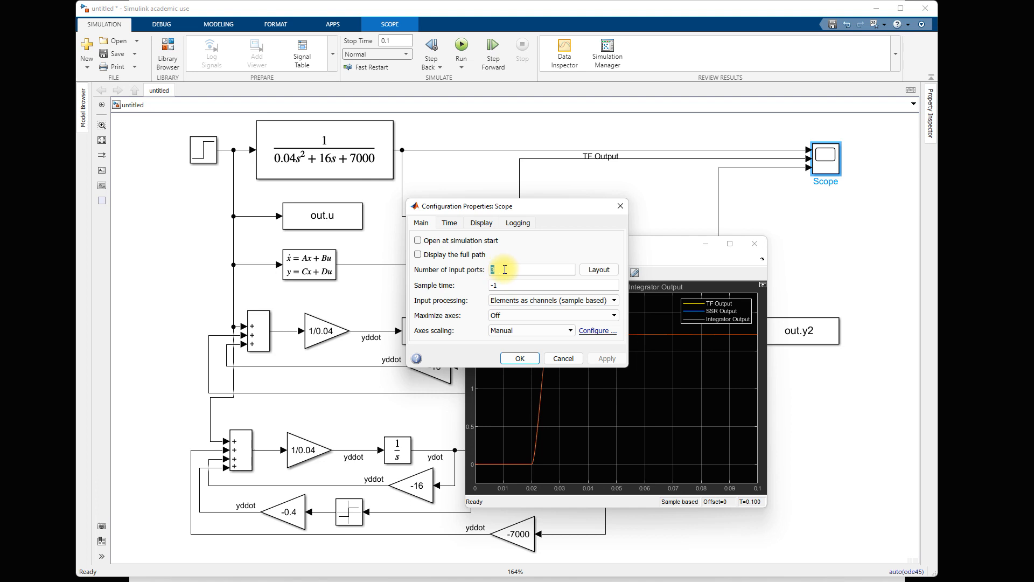
pyautogui.write('4')
pyautogui.click(520, 359)
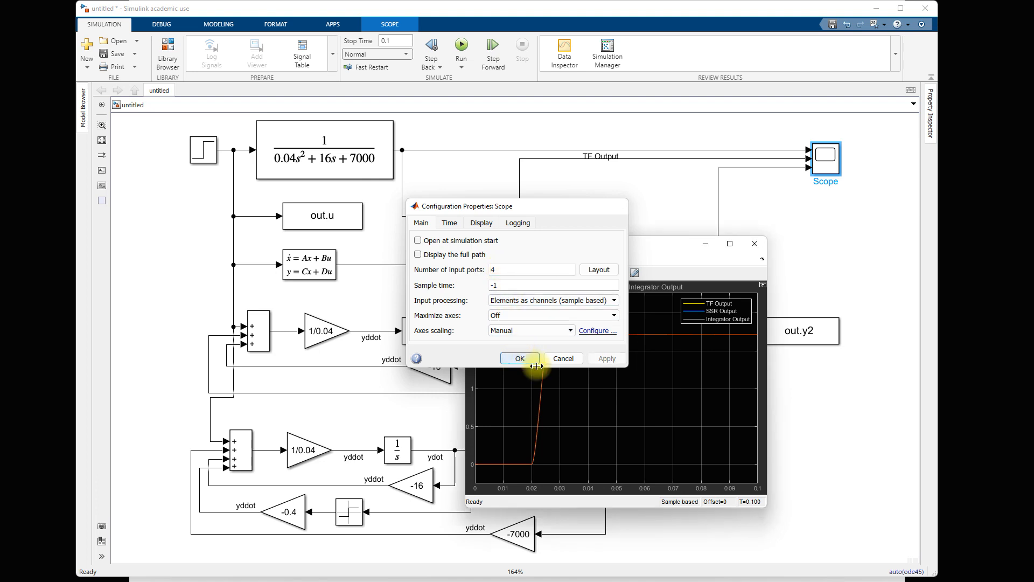
pyautogui.click(755, 244)
pyautogui.moveTo(810, 172); pyautogui.dragTo(606, 464)
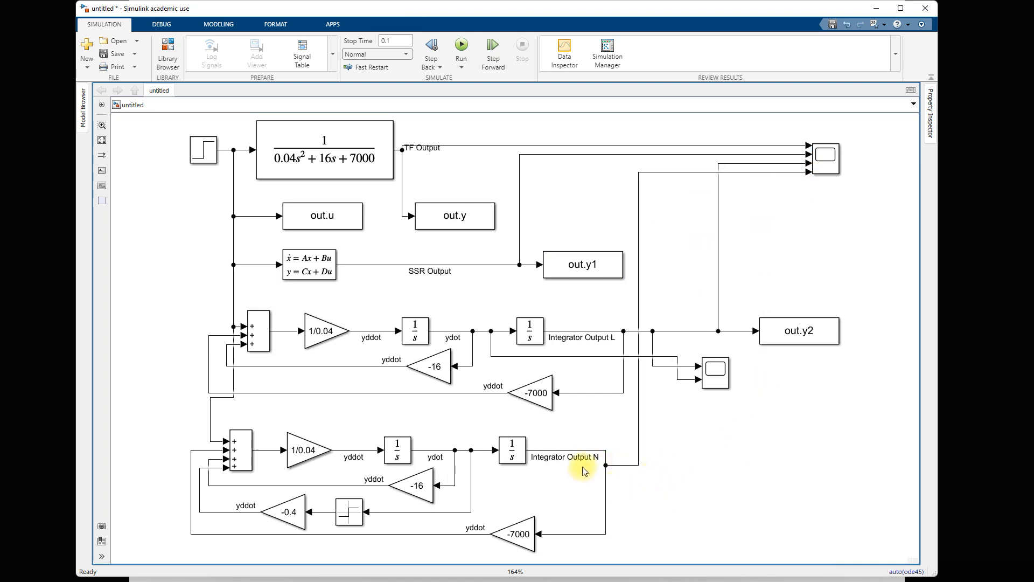
# Run the simulation and compare the linear and nonlinear integrator outputs in the four-input Scope, enlarging its plot temporarily.
pyautogui.click(462, 54)
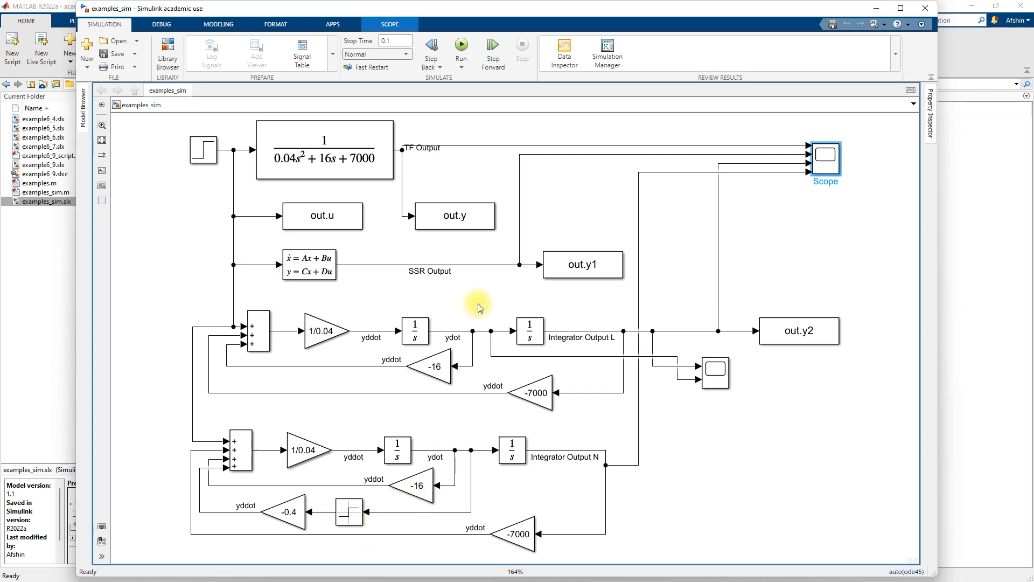
pyautogui.click(462, 49)
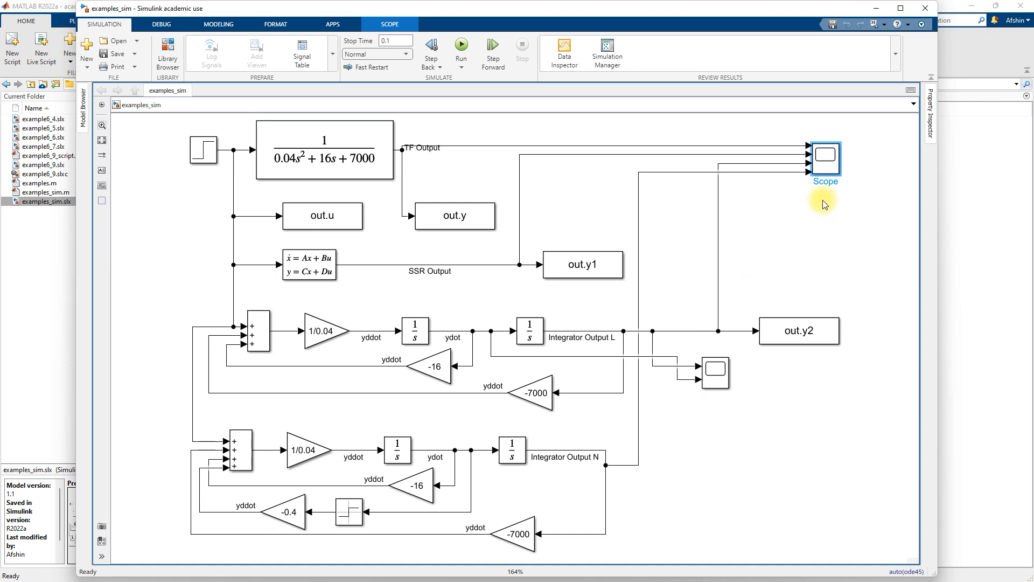
pyautogui.doubleClick(824, 164)
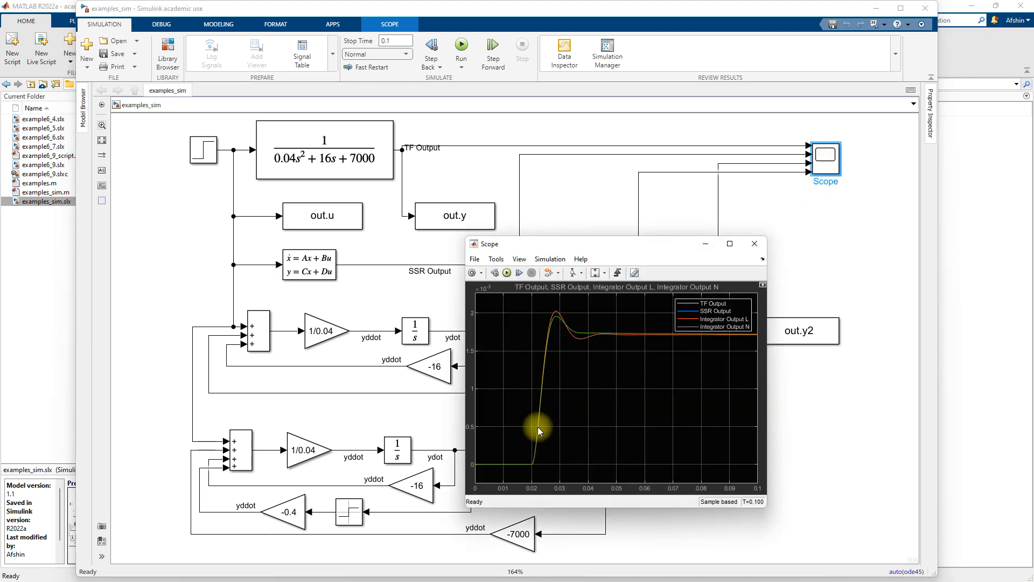
pyautogui.click(730, 247)
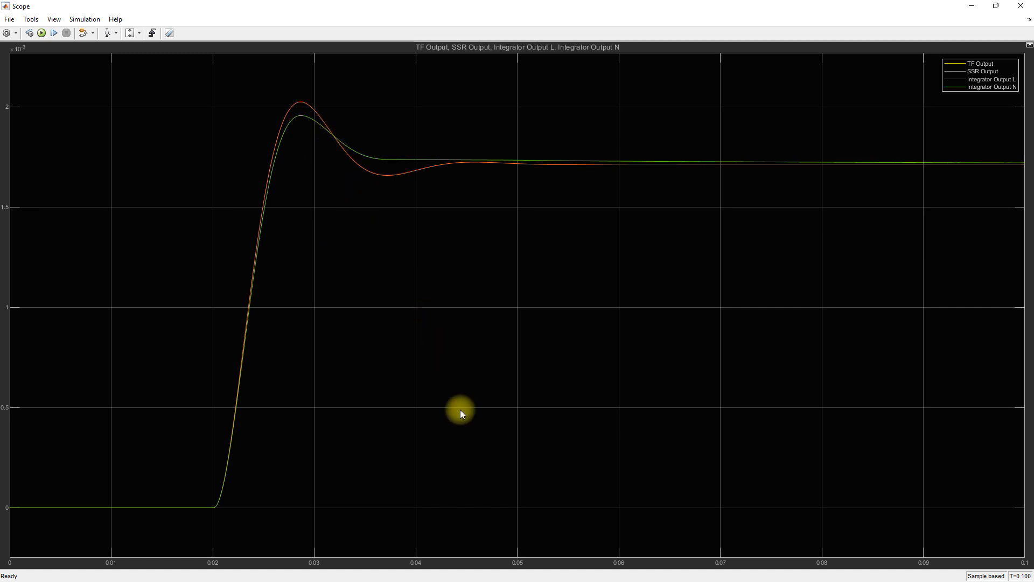
pyautogui.click(995, 6)
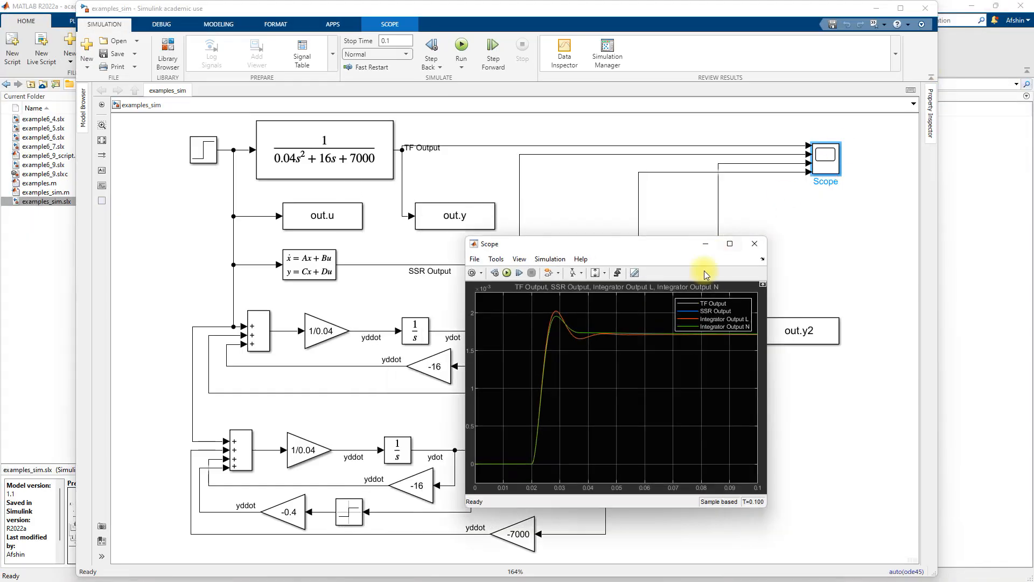
pyautogui.moveTo(662, 242); pyautogui.dragTo(342, 113)
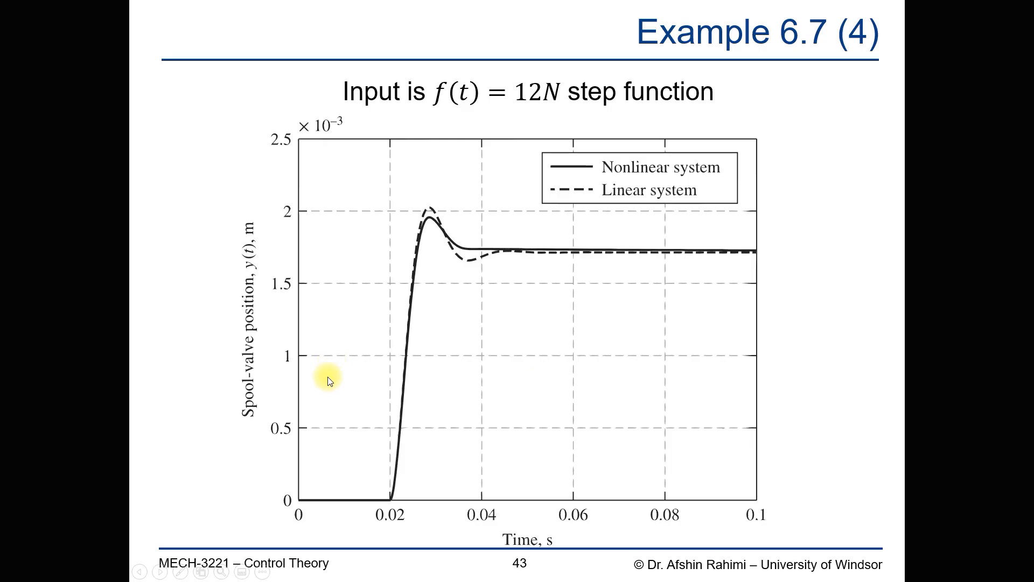